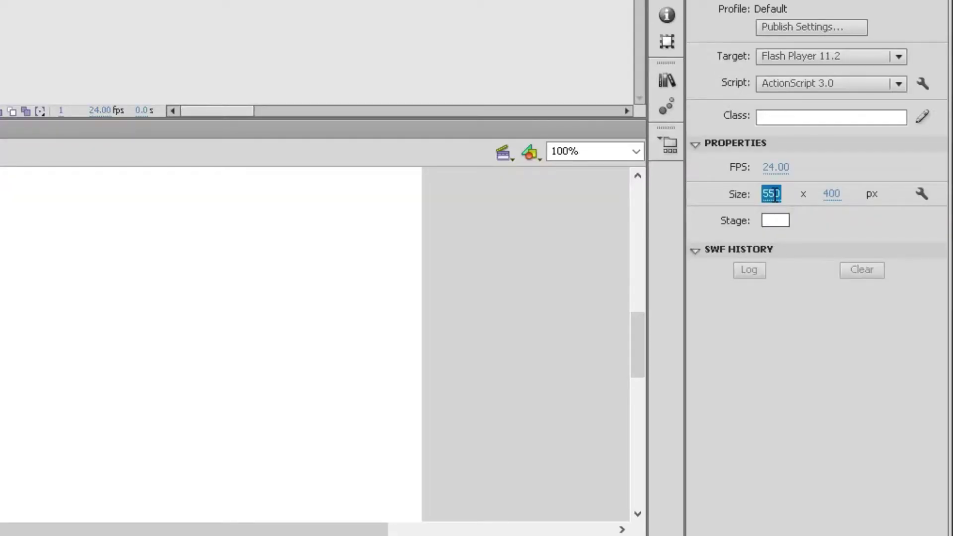
- Make the stage 1000 × 1000 pixels with a black background, zoomed to fit the window
type("1")
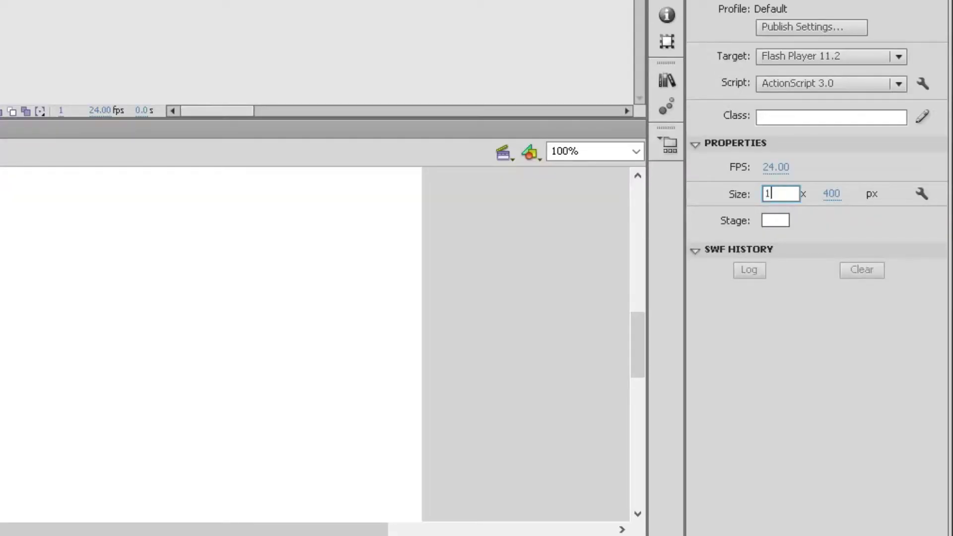
type("000")
key("Return")
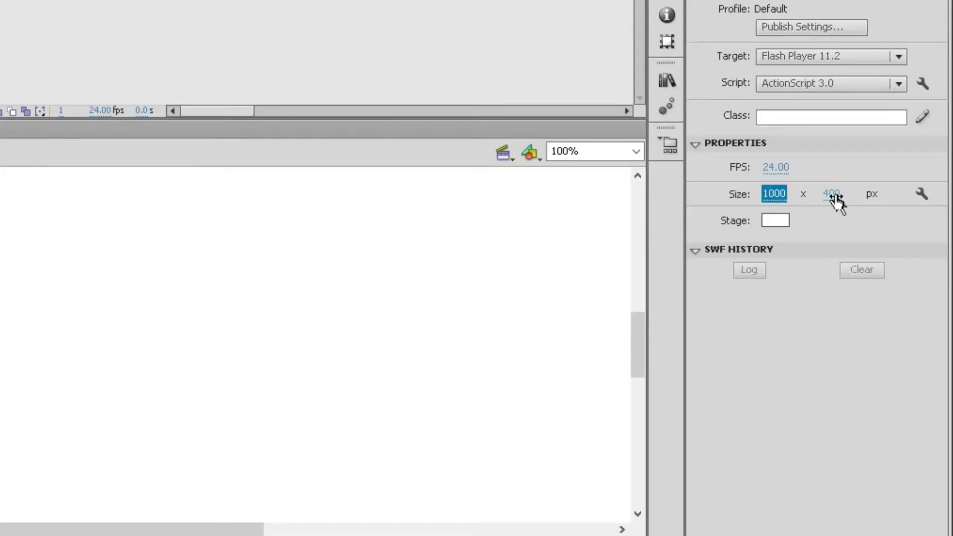
left_click(833, 194)
type("1000")
key("Return")
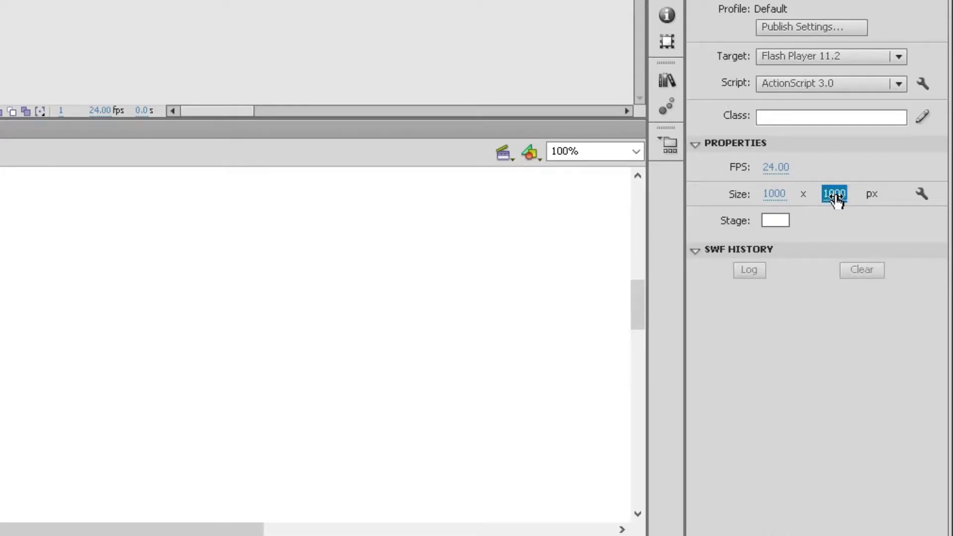
left_click(781, 221)
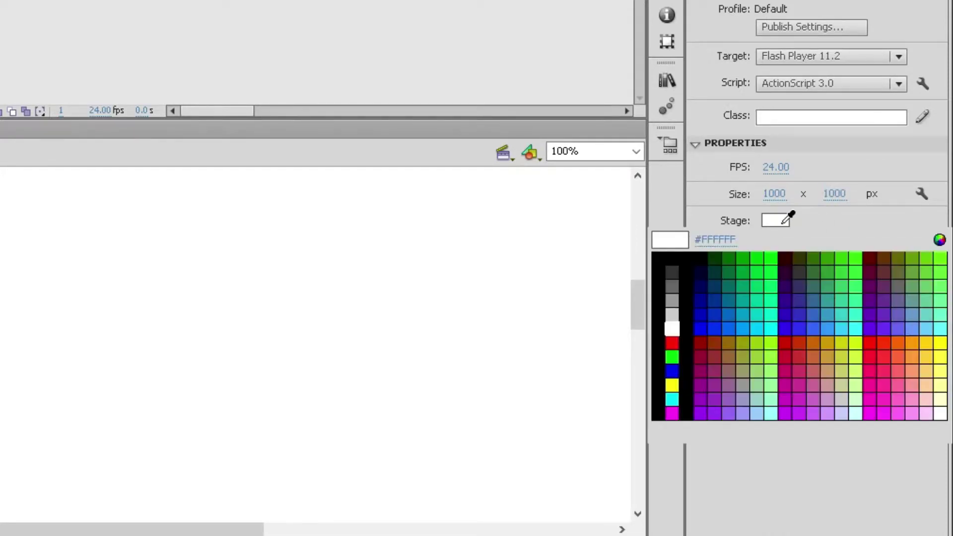
left_click(670, 262)
left_click(715, 219)
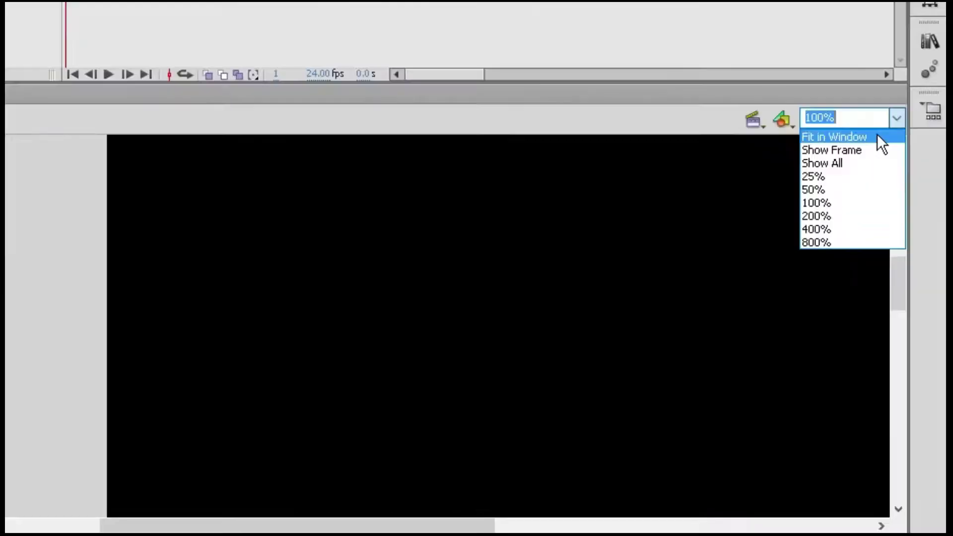
left_click(695, 231)
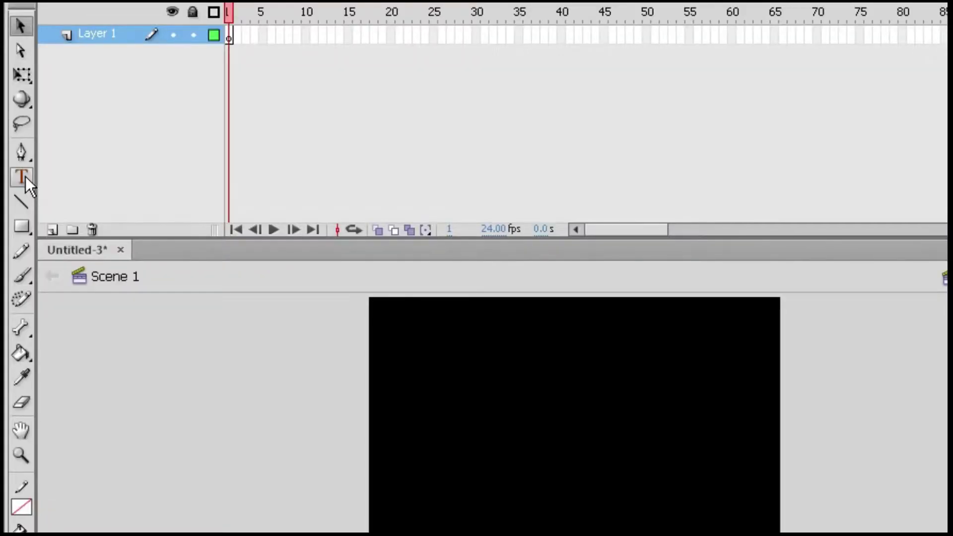
- Set up the Text tool with the Stencil font at 200 pt
left_click(16, 155)
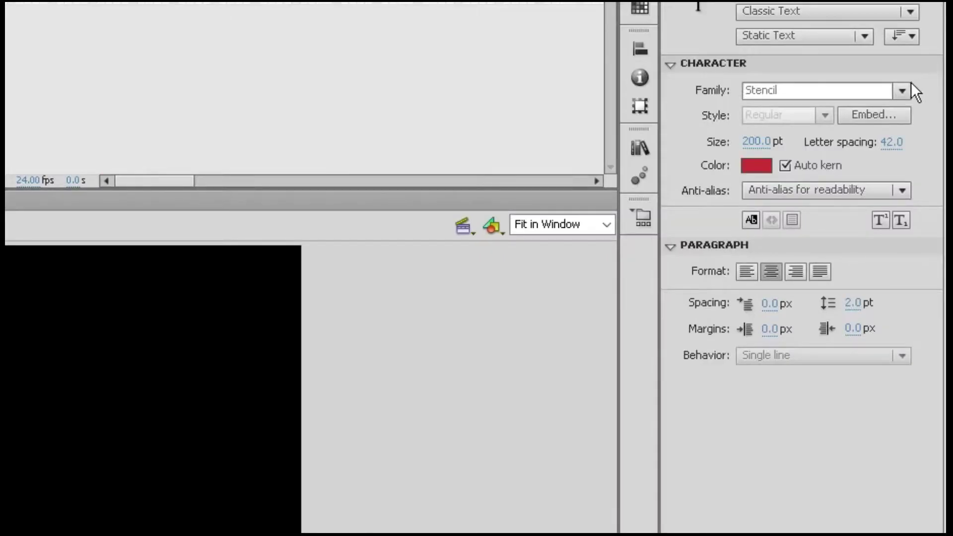
left_click(902, 90)
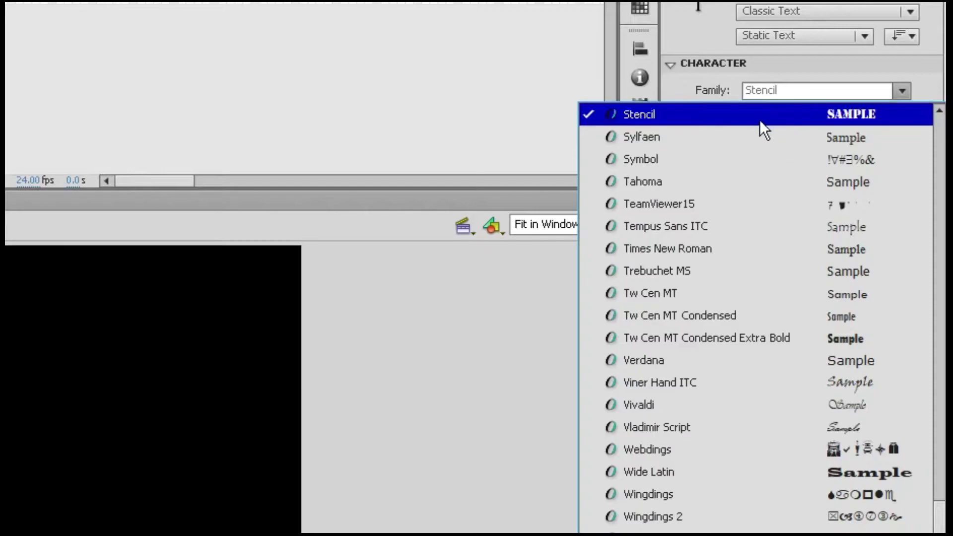
left_click(786, 113)
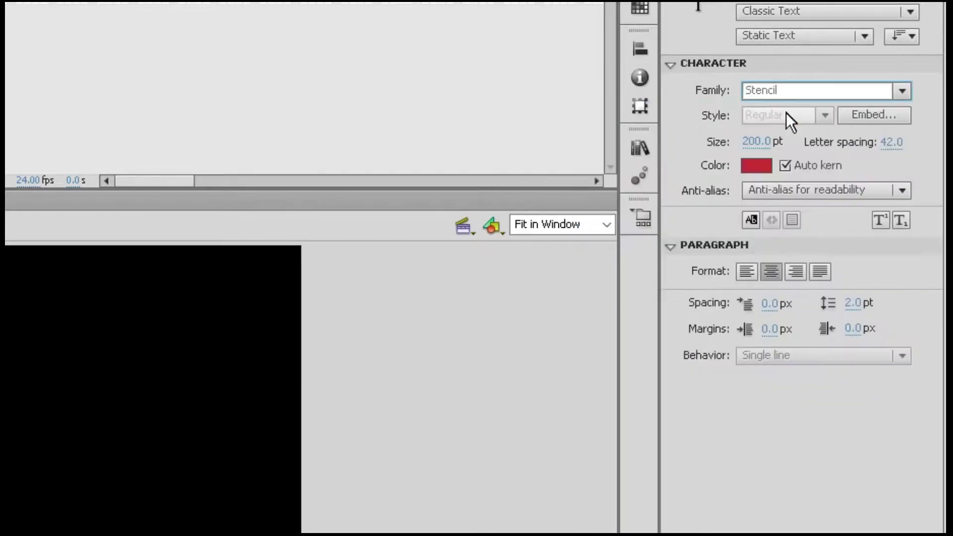
left_click(762, 142)
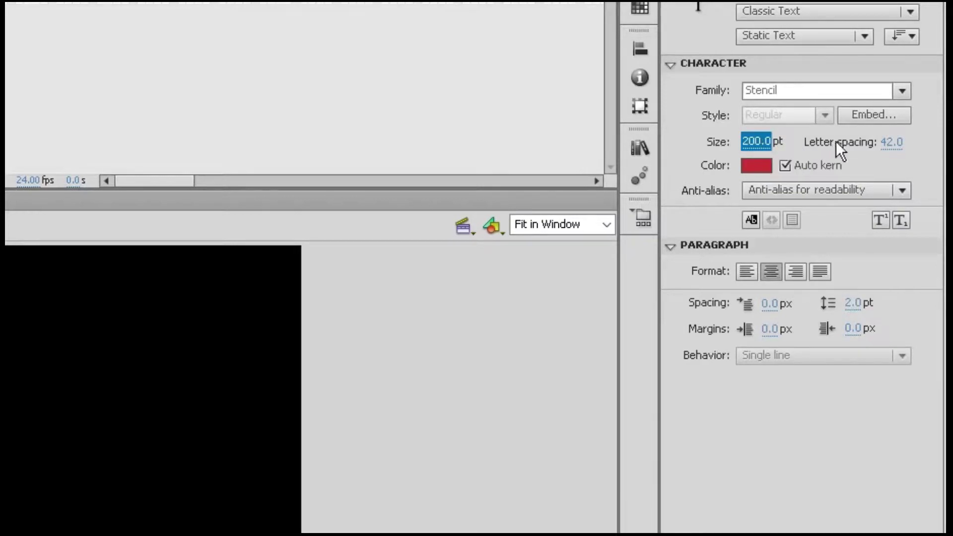
left_click(892, 143)
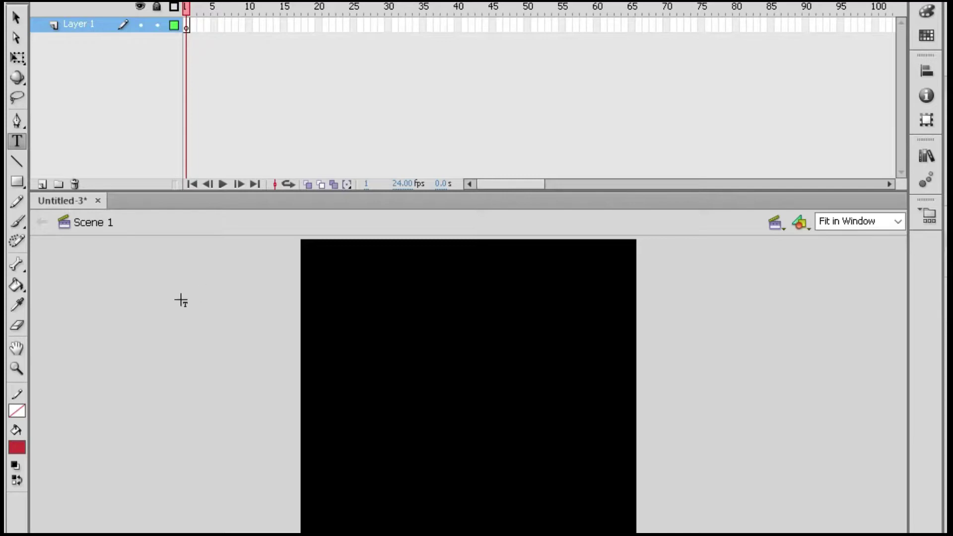
- Type BERATI in a wide text box across the stage top and widen its letter spacing
mouse_move(158, 323)
left_mouse_down()
mouse_move(704, 501)
mouse_move(766, 505)
left_mouse_up()
type("BE")
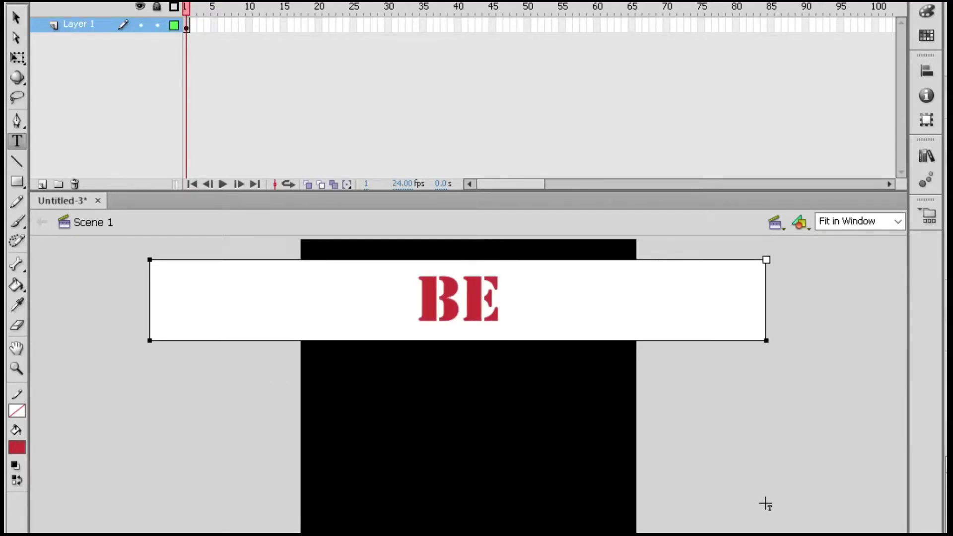
type("RATI")
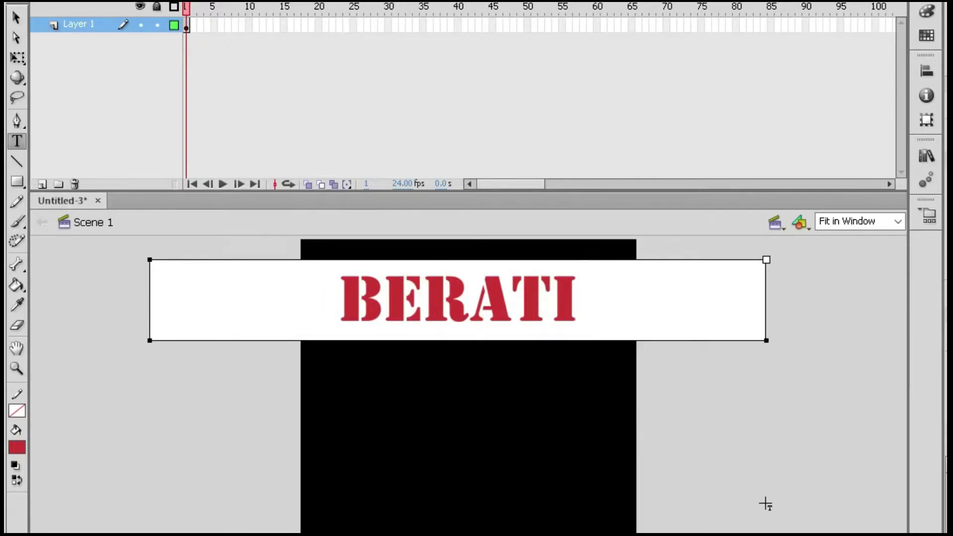
left_click_drag(591, 306, 357, 303)
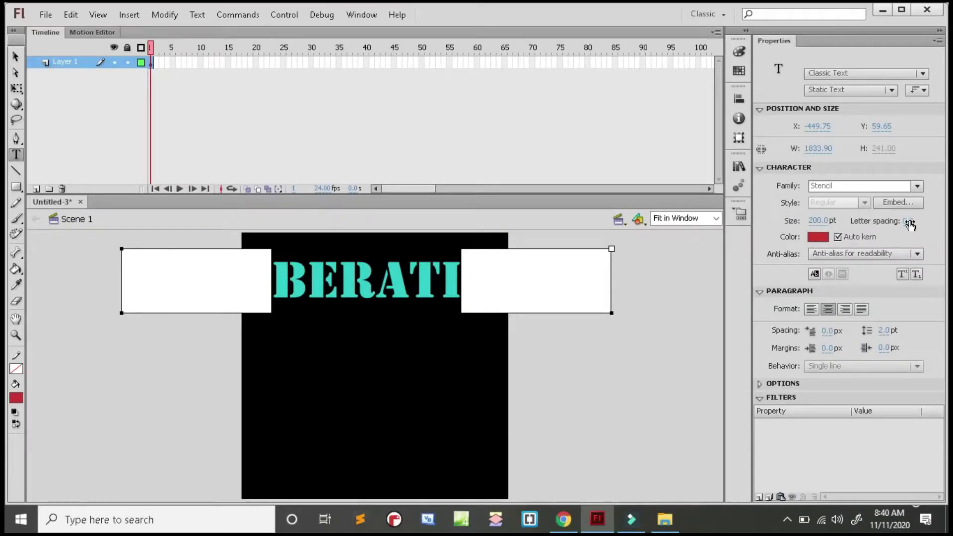
left_click_drag(910, 225, 944, 229)
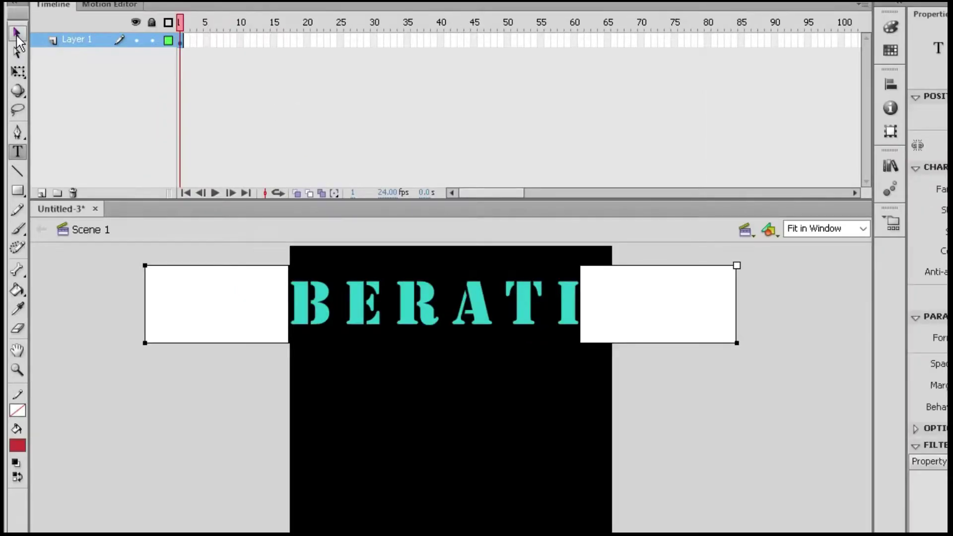
left_click(18, 40)
- Move BERATI lower on the stage and rename Layer 1 to 'Text'
left_click_drag(398, 315, 401, 406)
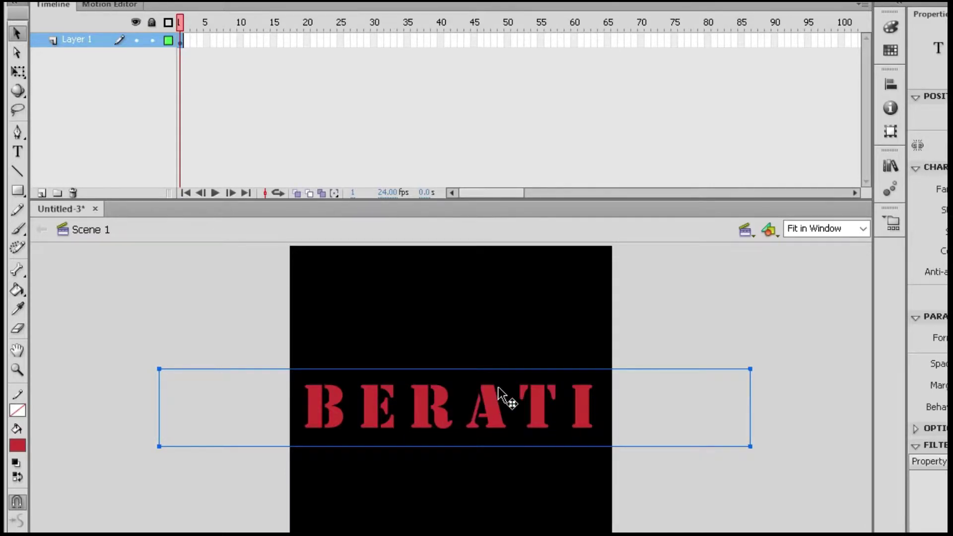
double_click(84, 40)
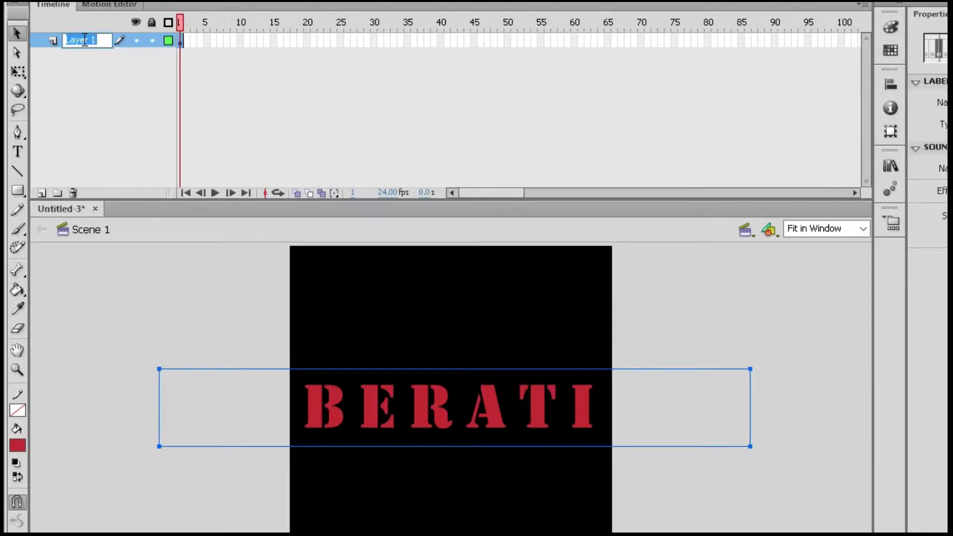
key("BackSpace")
type("Te")
type("xt")
left_click(73, 101)
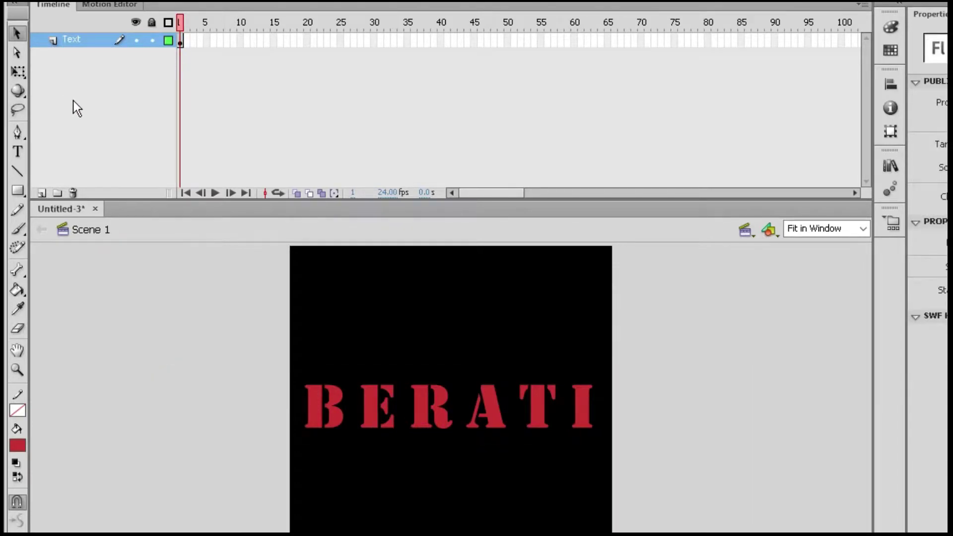
- Insert a new layer named 'Sky' above Text and glance at the sky image search results
right_click(80, 41)
left_click(123, 112)
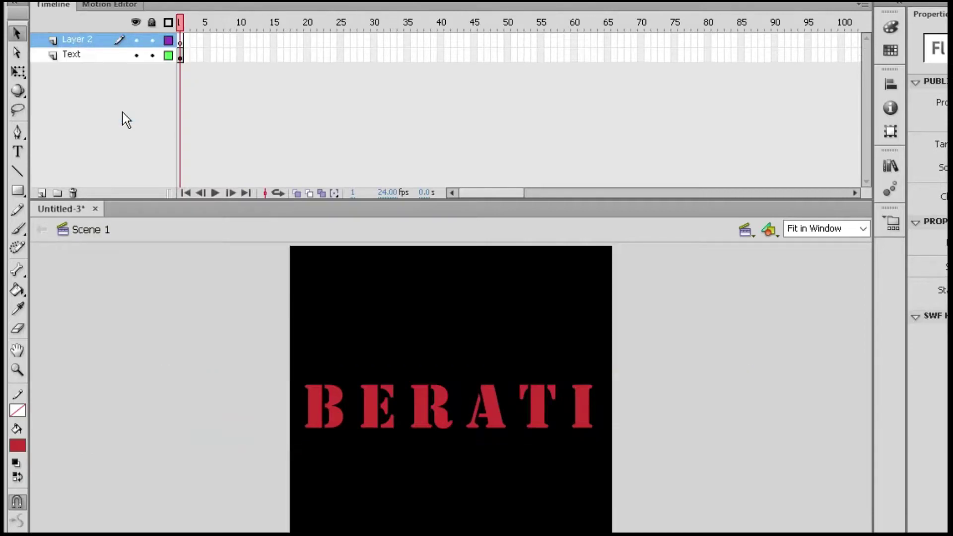
double_click(85, 41)
type("Sky")
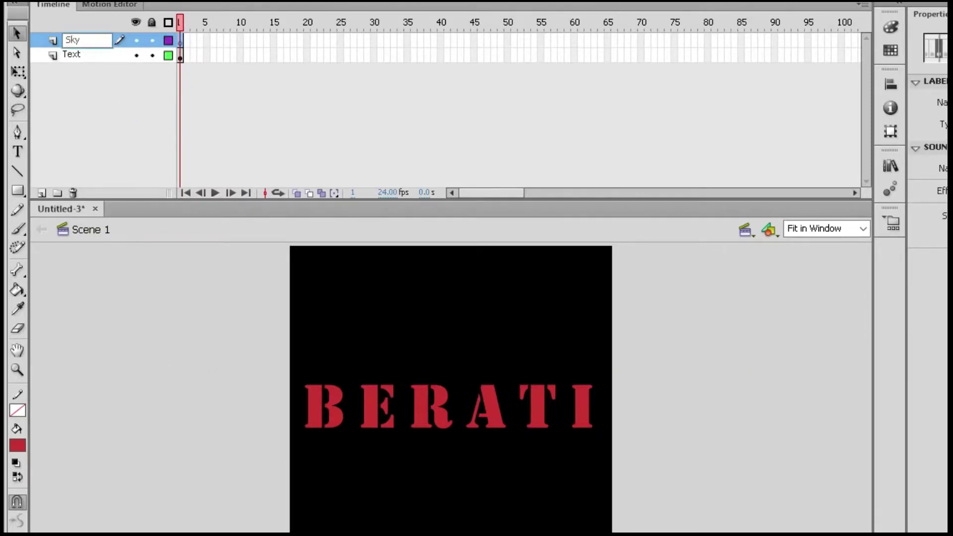
left_click(102, 117)
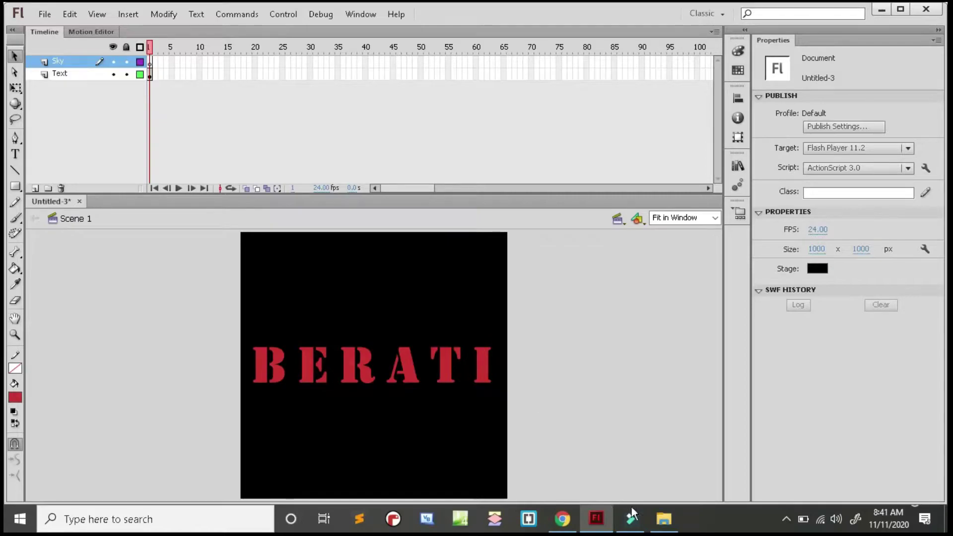
left_click(664, 519)
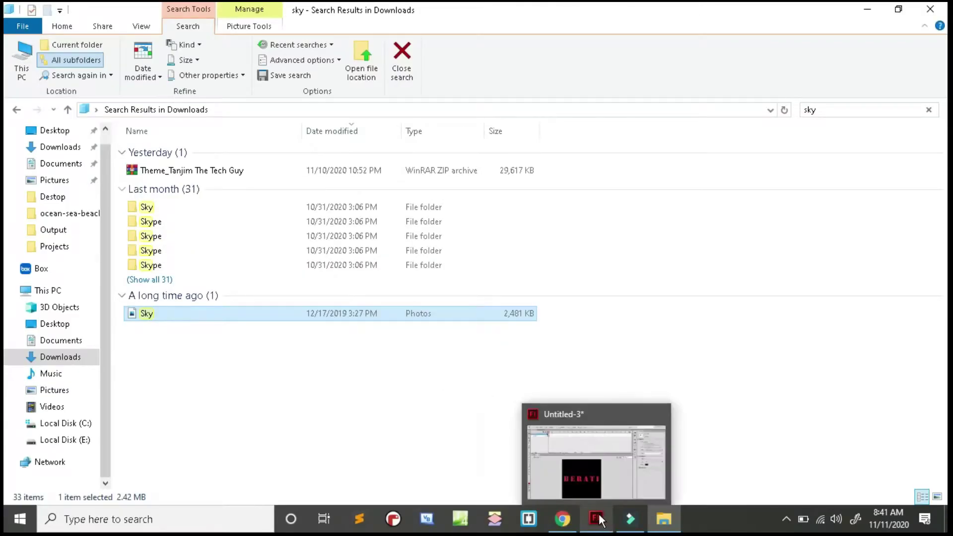
left_click(599, 519)
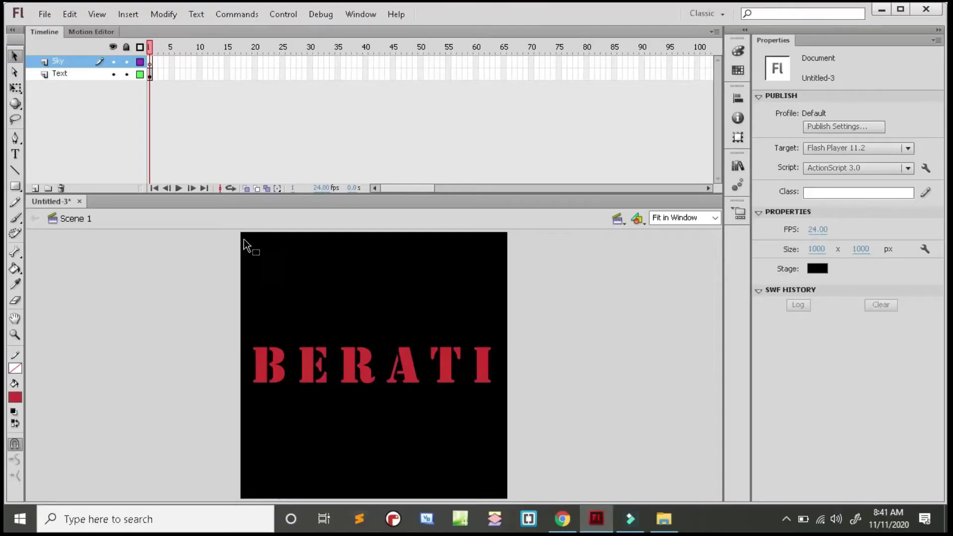
- Import the Sky photo from the Downloads folder onto the Sky layer
left_click(43, 18)
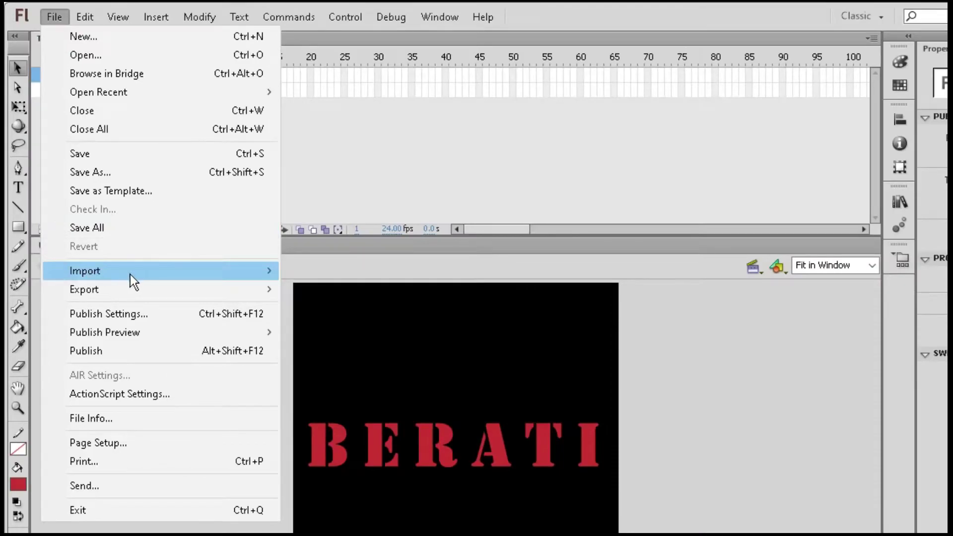
left_click(298, 174)
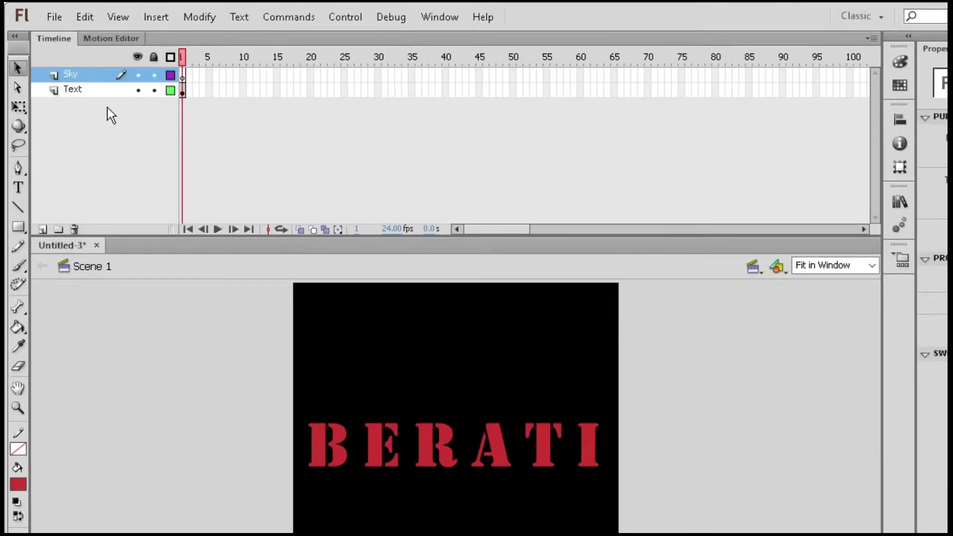
left_click(77, 76)
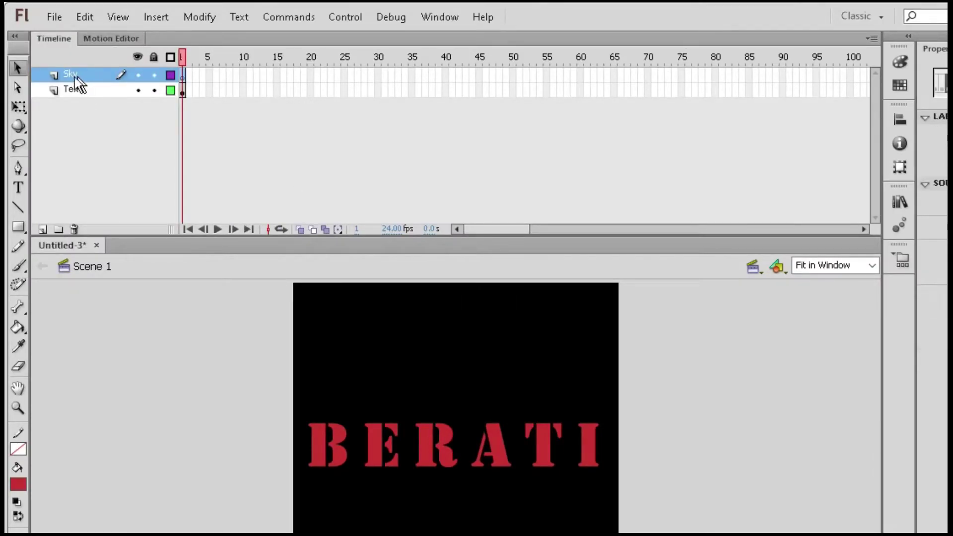
left_click(56, 16)
mouse_move(134, 271)
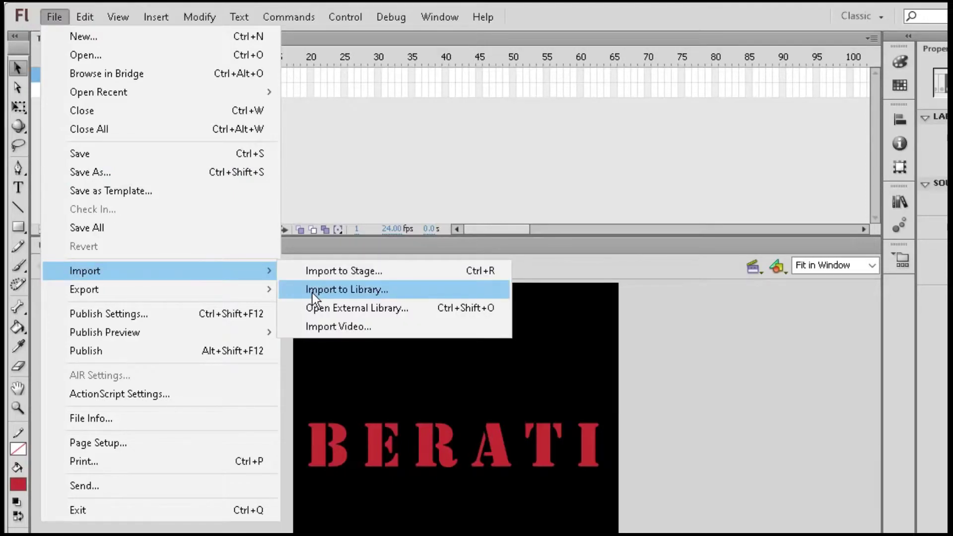
left_click(344, 271)
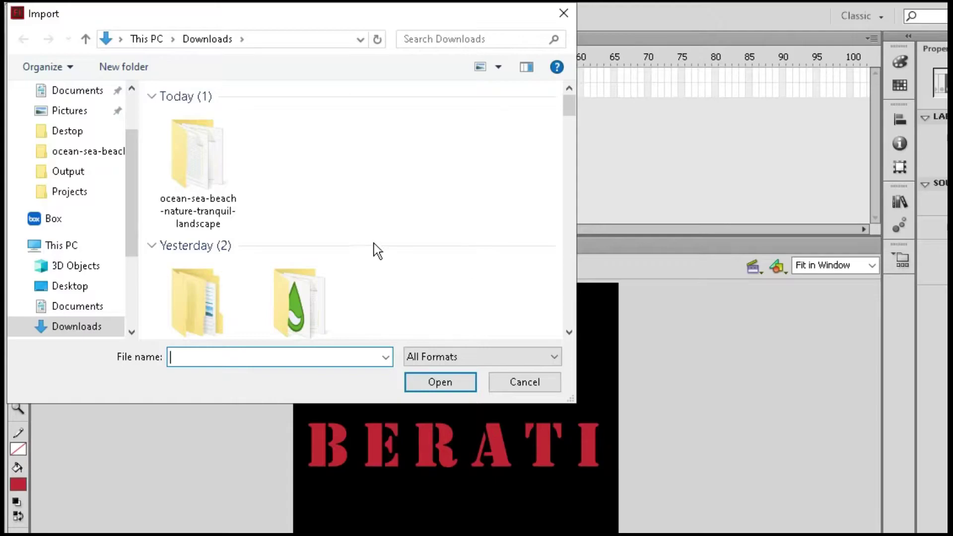
left_click(479, 39)
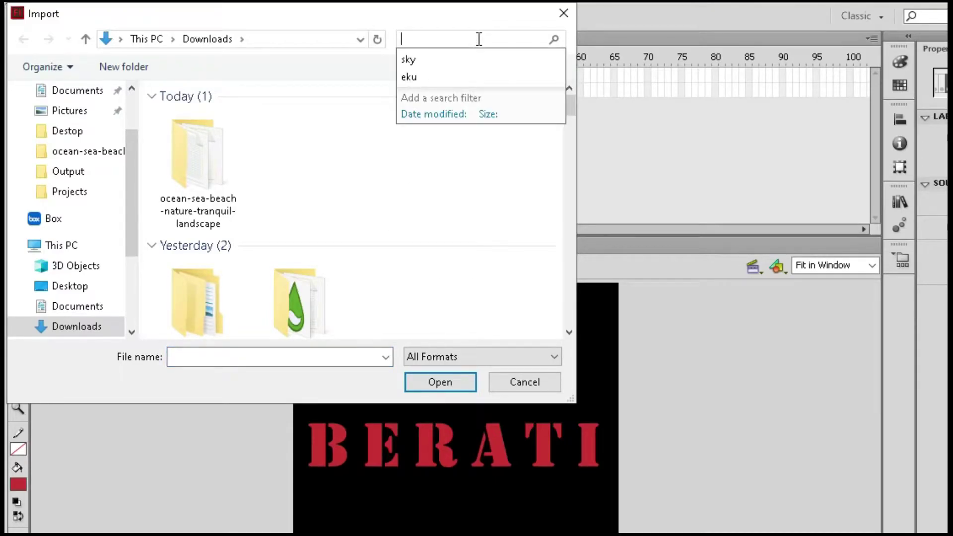
left_click(461, 63)
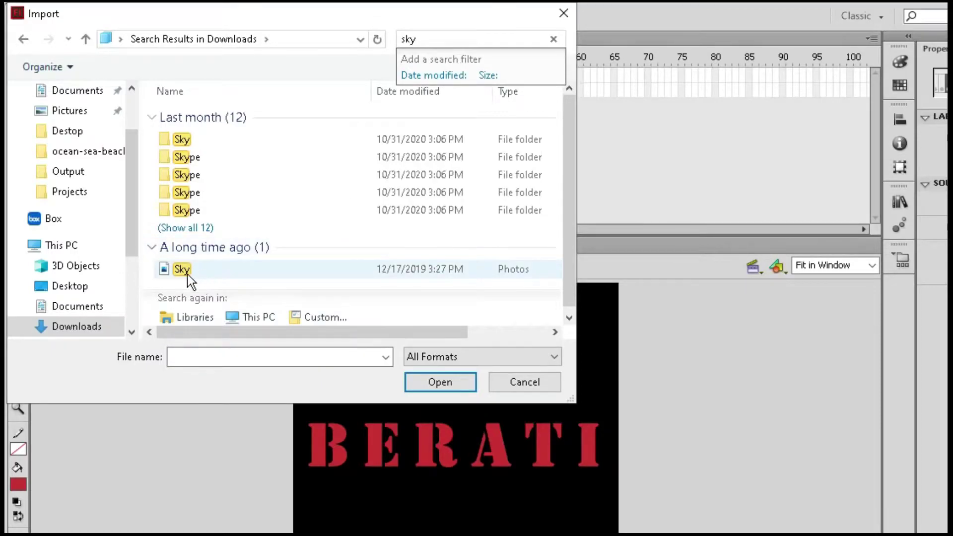
left_click(186, 275)
left_click(434, 377)
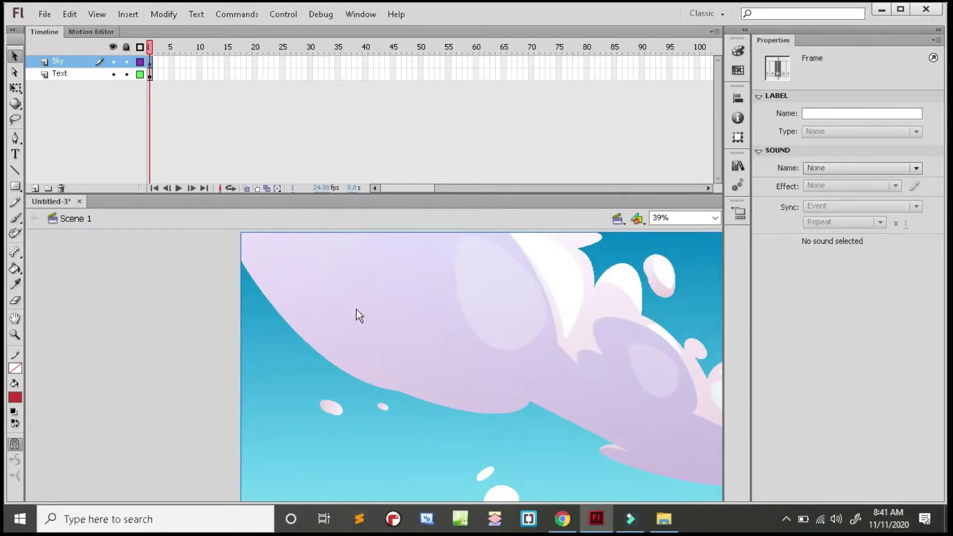
- Resize the sky image to 1000 × 1000
left_click(419, 309)
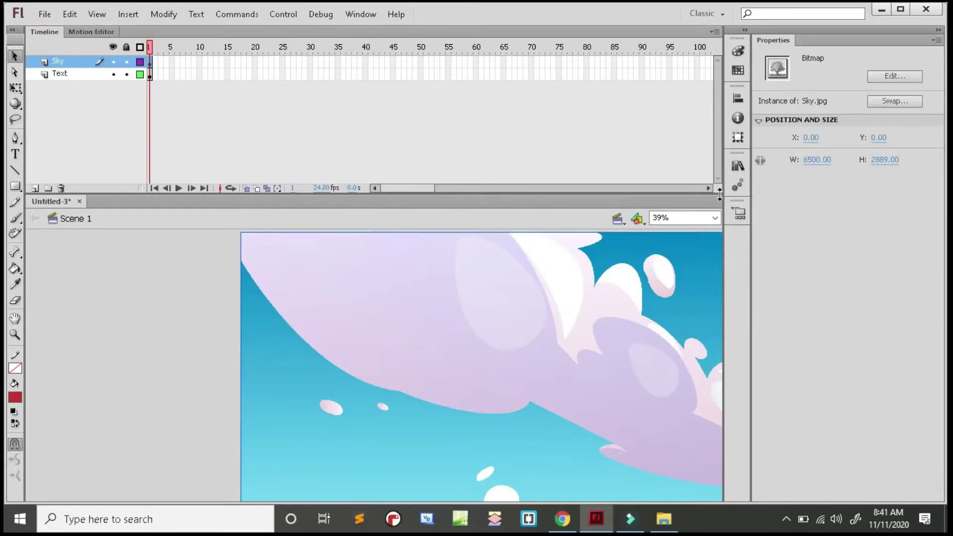
left_click(817, 160)
type("1000")
key("Return")
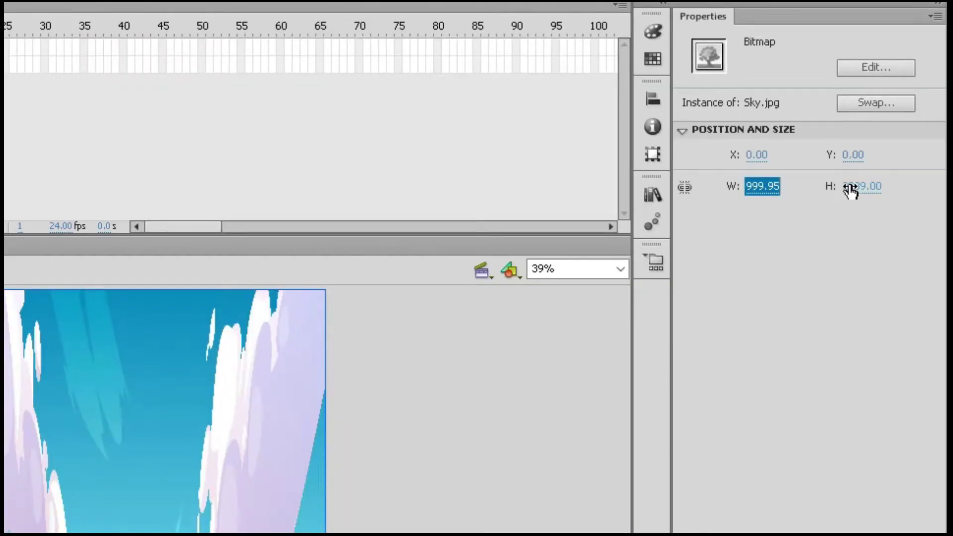
left_click(853, 188)
type("100")
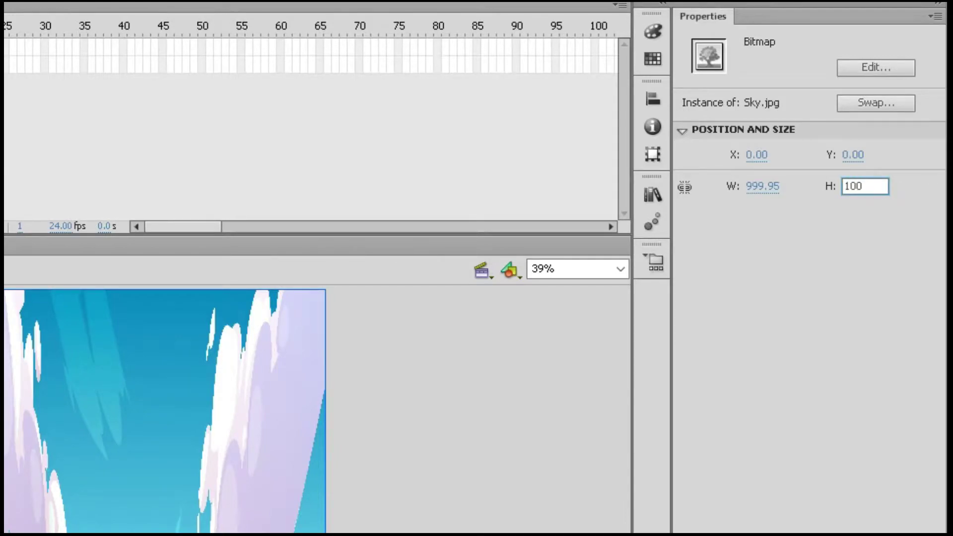
type("0.00")
key("Return")
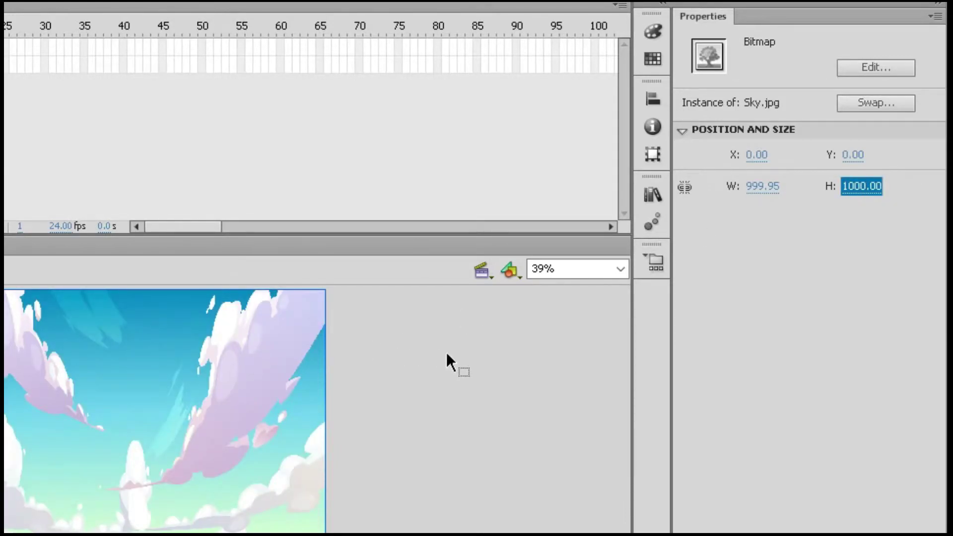
left_click(249, 368)
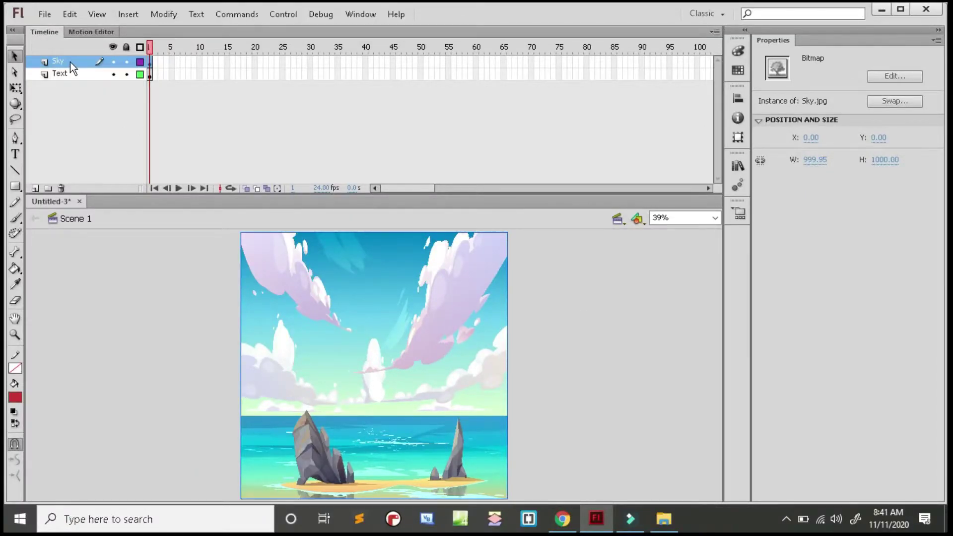
- Move the Sky layer below Text and park the sky image just left of the stage
left_click_drag(70, 62, 70, 82)
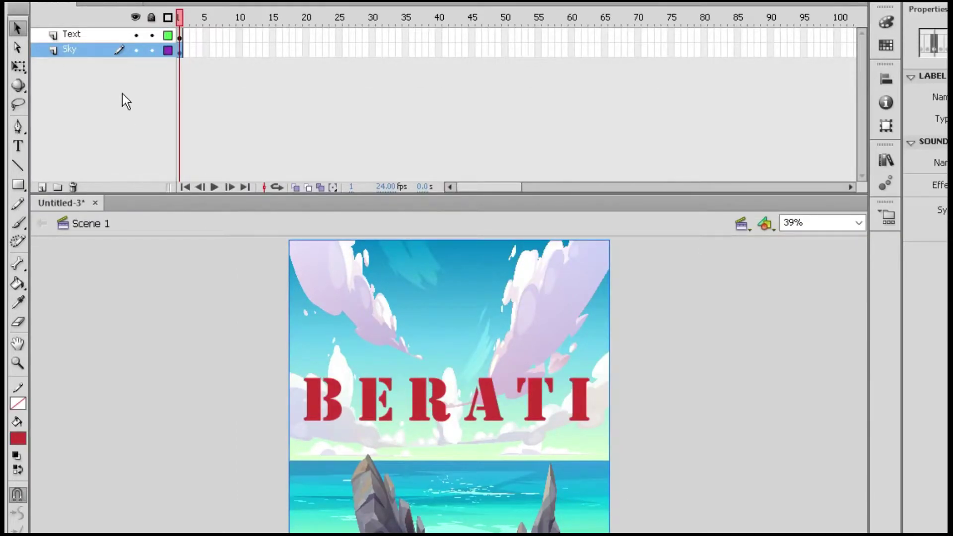
left_click(341, 283)
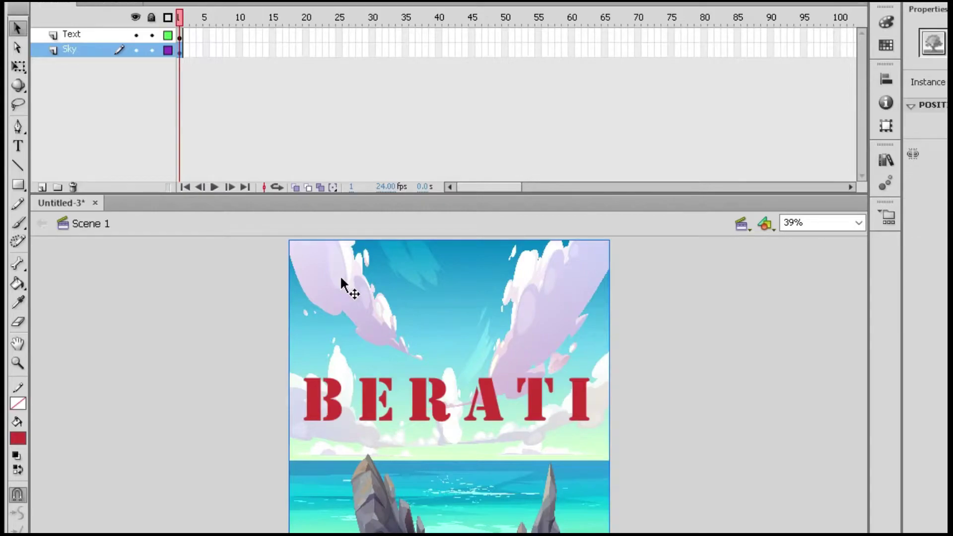
left_click_drag(376, 287, 93, 287)
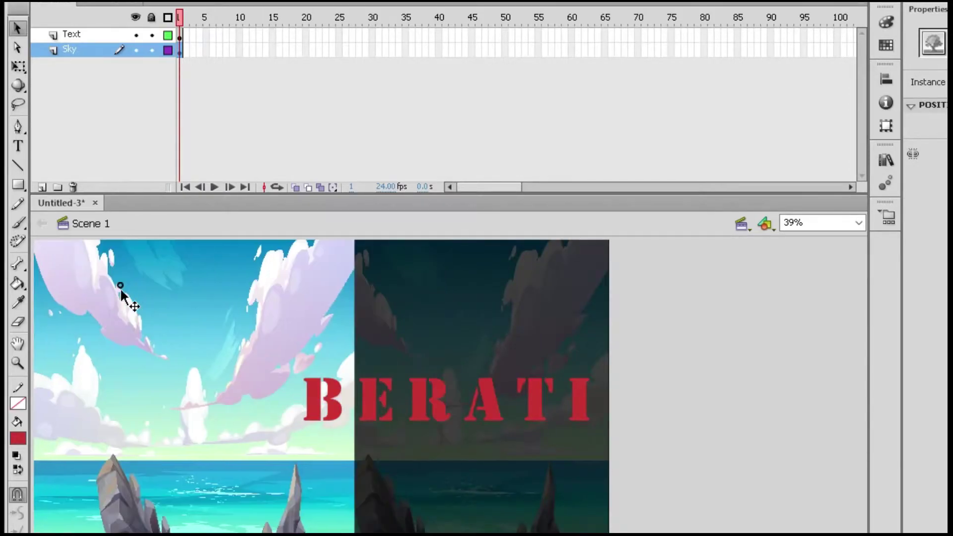
left_click_drag(181, 315, 166, 312)
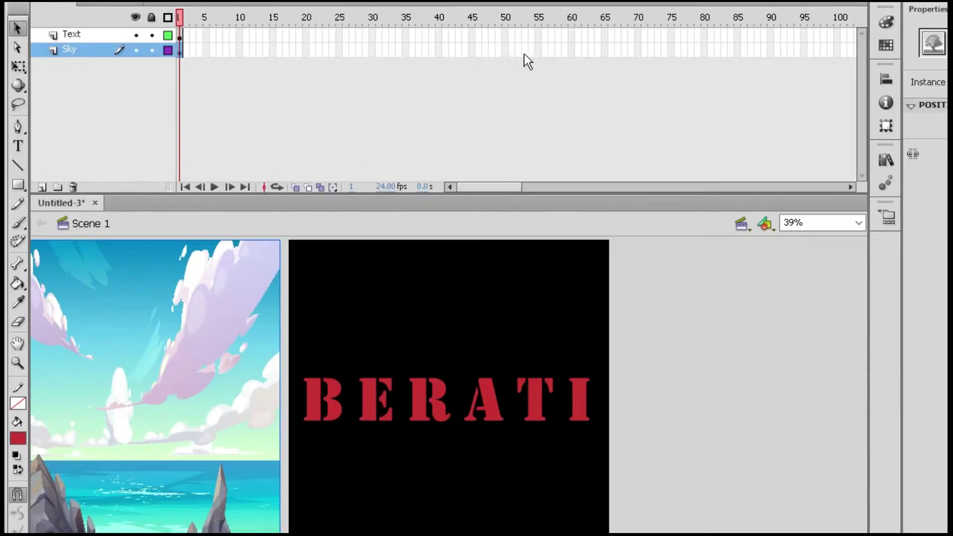
- Add a keyframe at frame 55 on Sky and extend the Text layer to frame 55
left_click(539, 50)
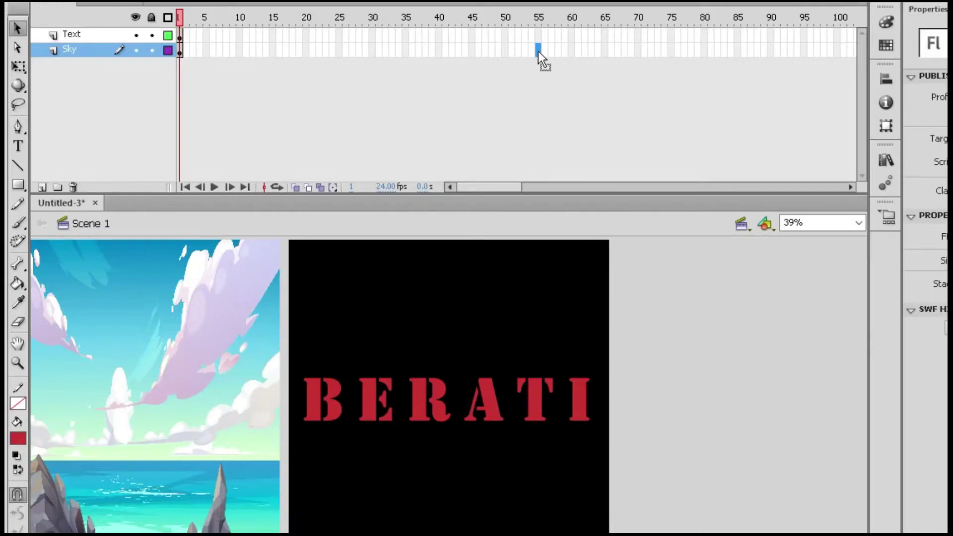
right_click(539, 52)
left_click(583, 166)
key("F6")
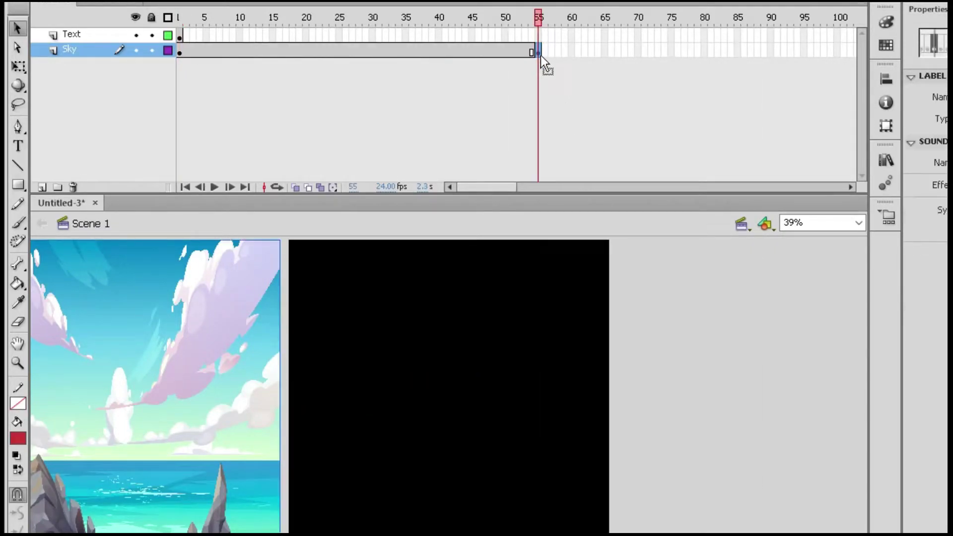
left_click(539, 38)
right_click(538, 39)
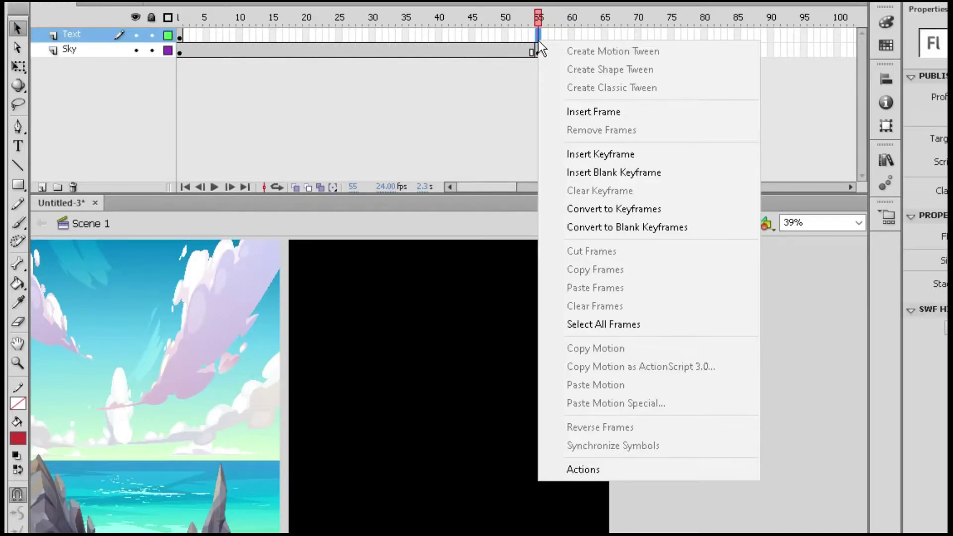
left_click(599, 111)
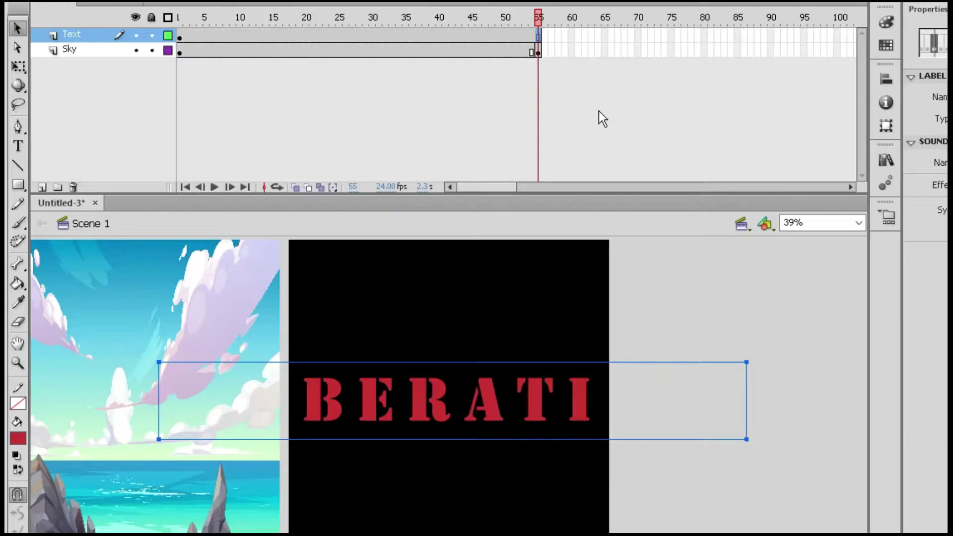
left_click(361, 52)
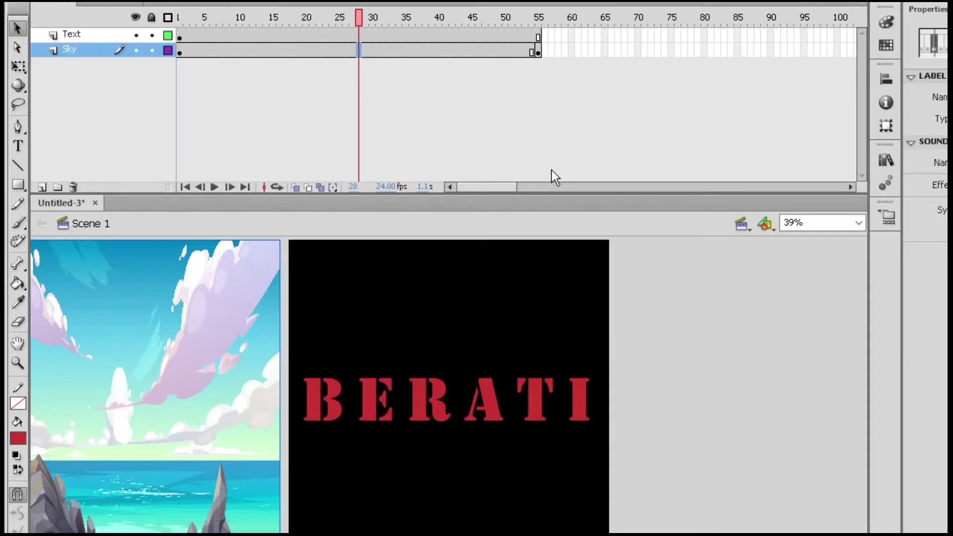
- Key the sky behind BERATI's left half at frame 28 and right of the stage at frame 55
right_click(359, 51)
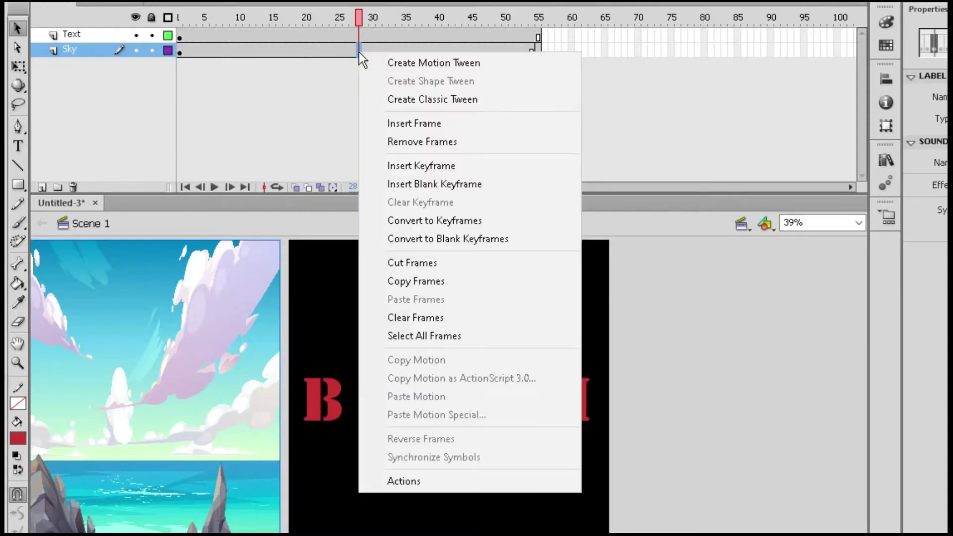
left_click(395, 165)
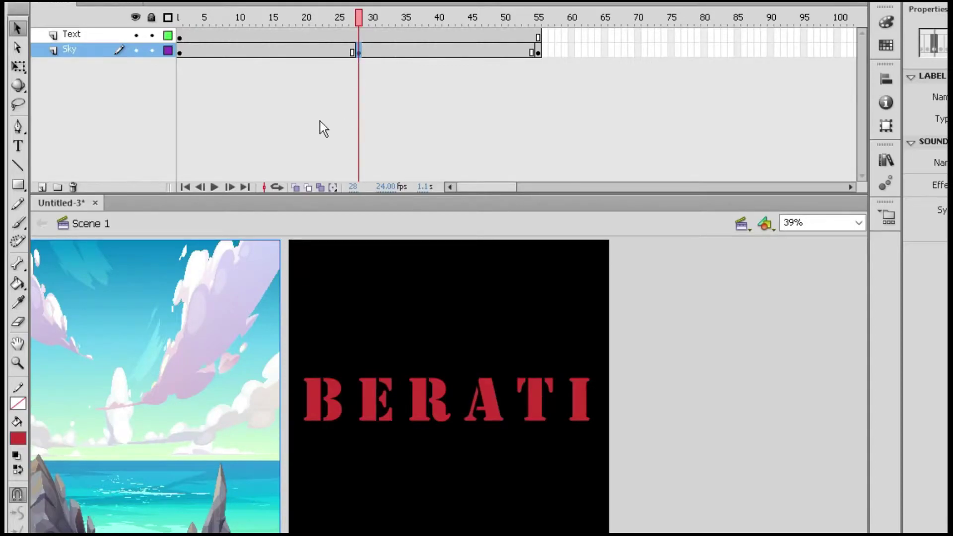
mouse_move(230, 342)
left_mouse_down()
mouse_move(414, 336)
mouse_move(402, 337)
left_mouse_up()
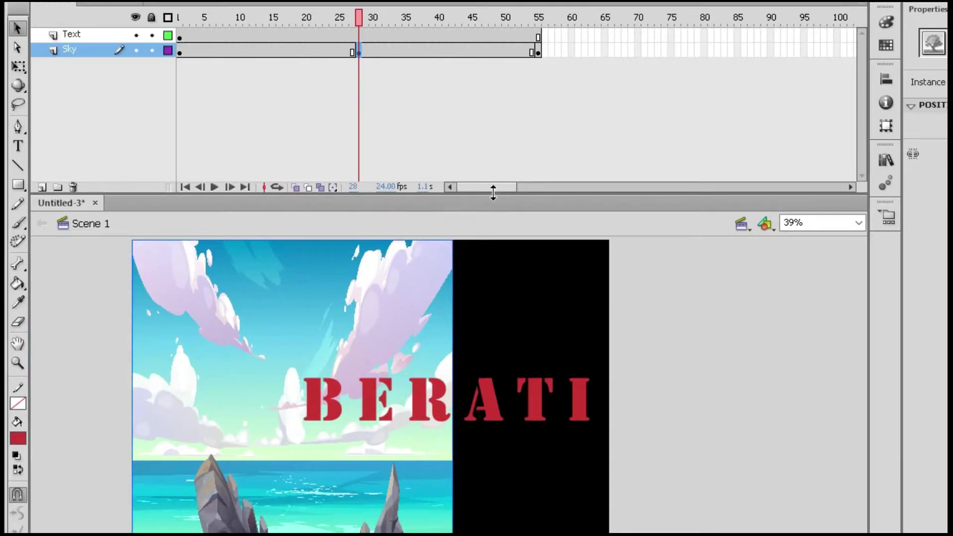
left_click(541, 53)
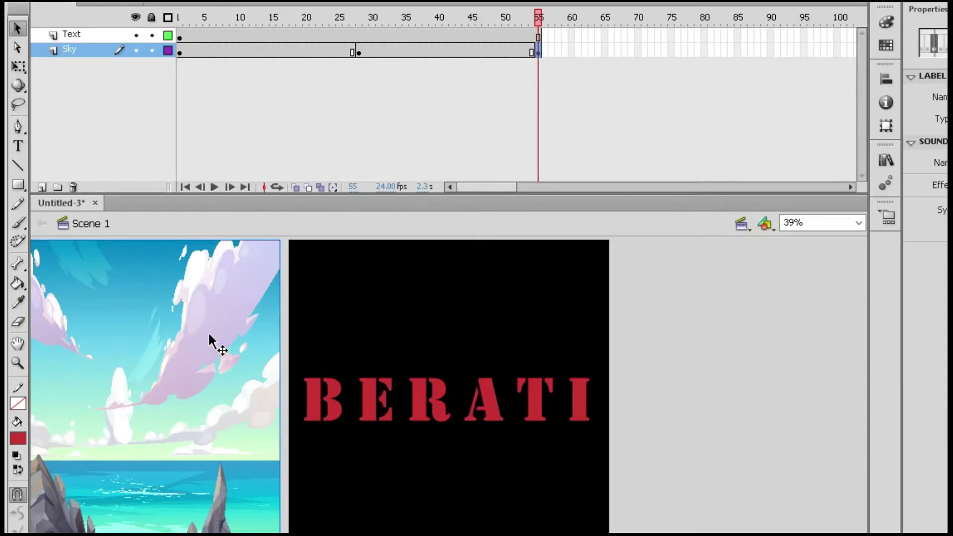
left_click_drag(208, 340, 748, 335)
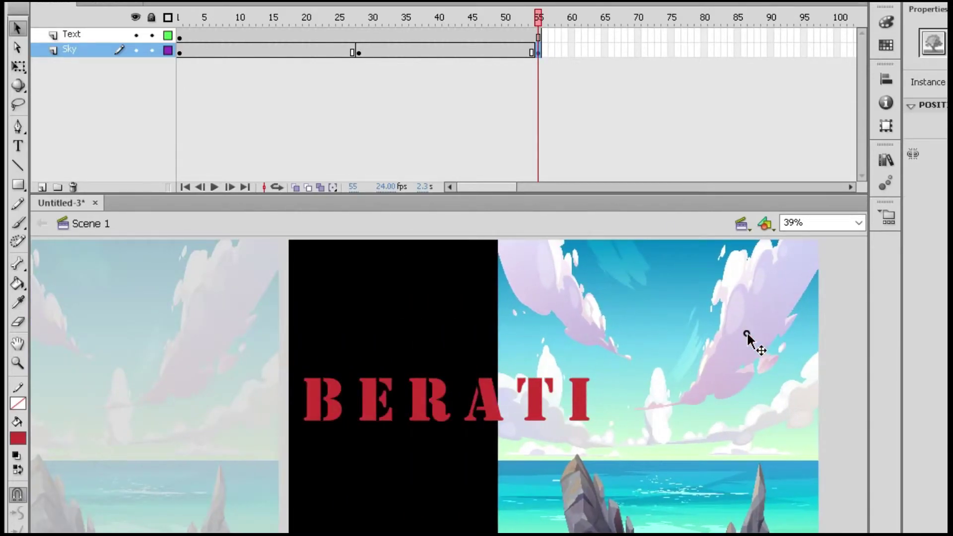
mouse_move(649, 344)
left_mouse_down()
mouse_move(751, 358)
mouse_move(772, 329)
left_mouse_up()
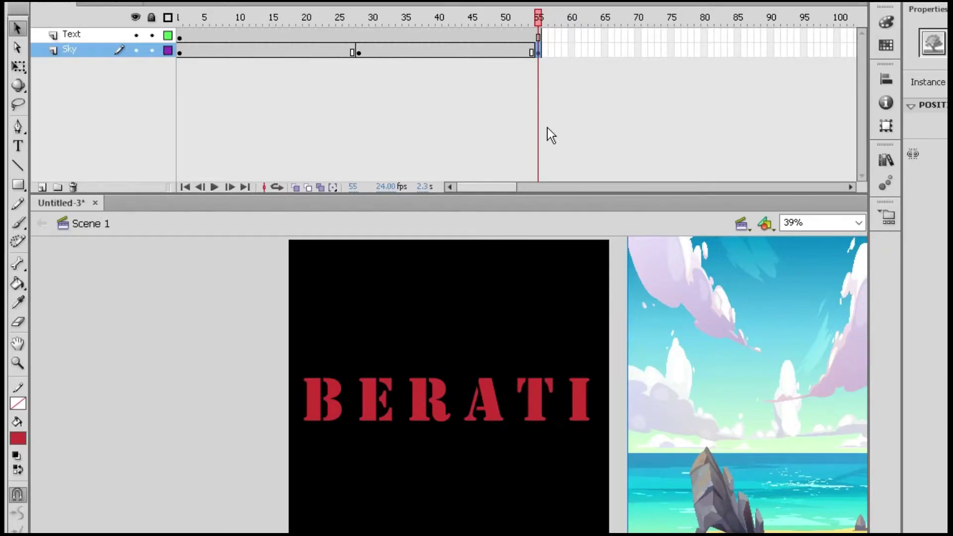
left_click(413, 52)
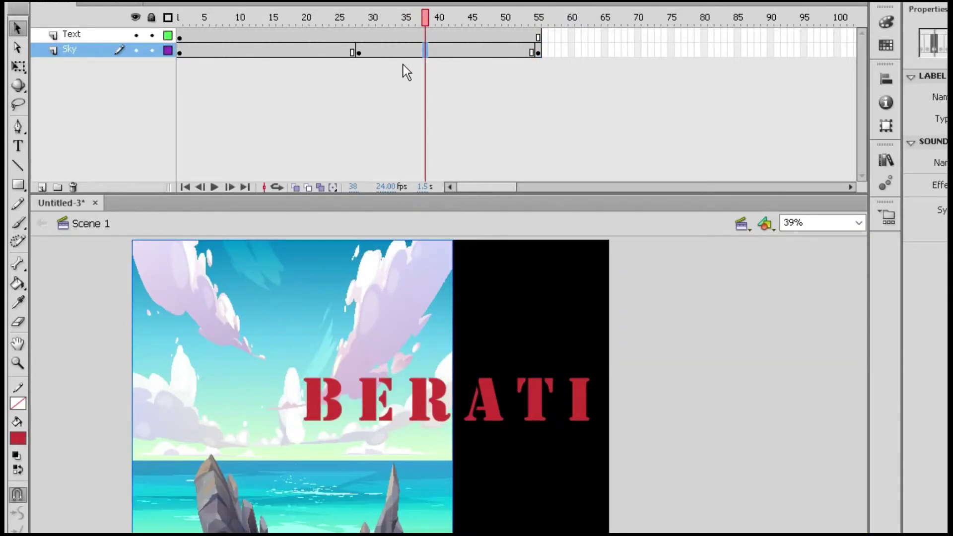
- At frame 38, rotate the sky image clockwise with Free Transform and center it behind BERATI
left_click(18, 66)
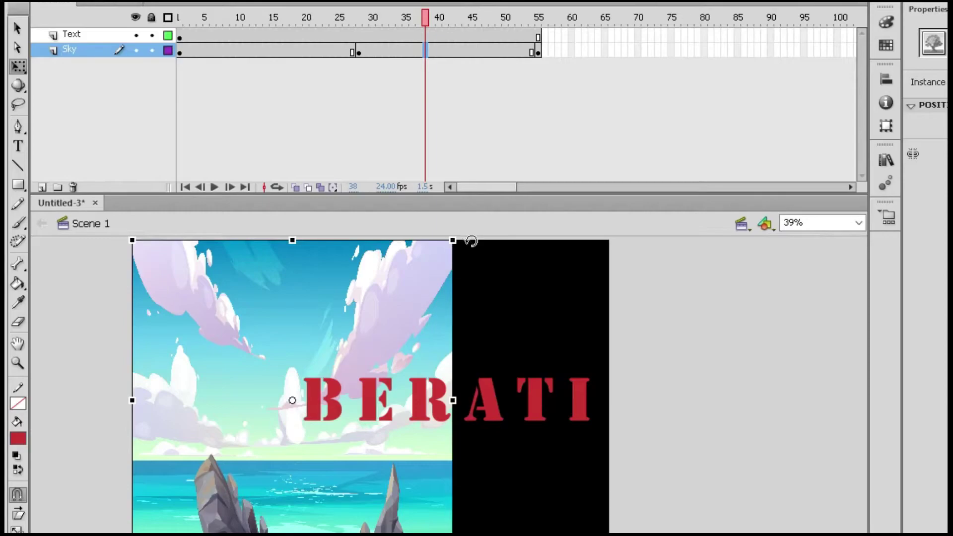
left_click_drag(512, 266, 534, 327)
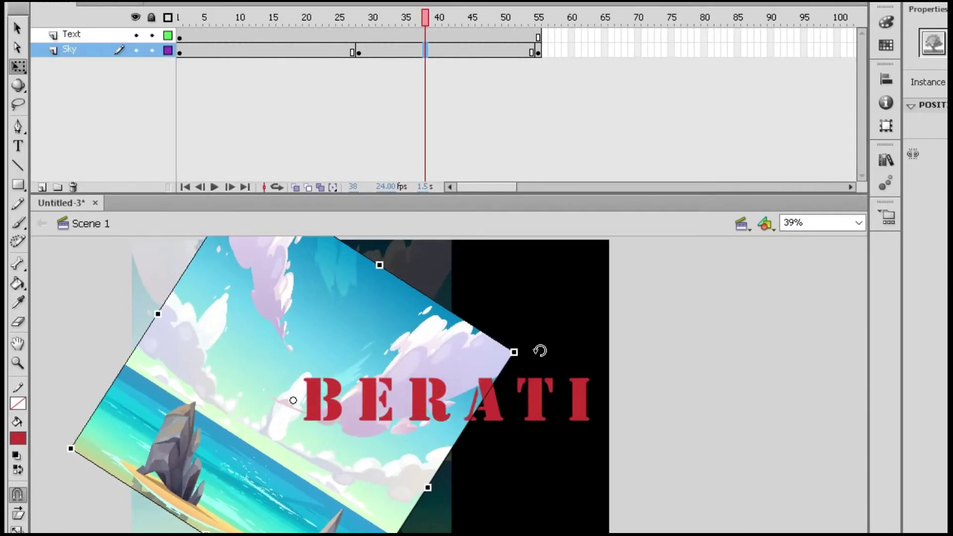
left_click_drag(535, 328, 549, 453)
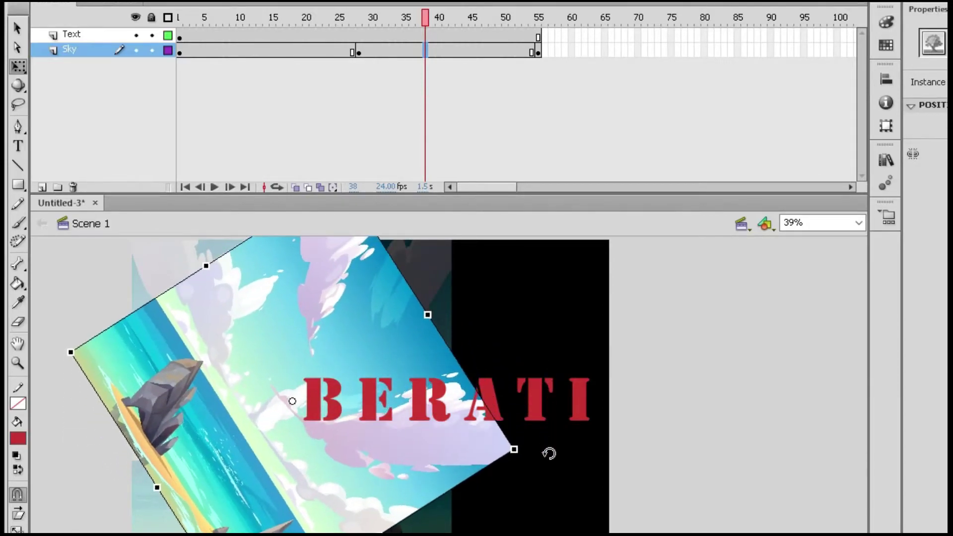
left_click_drag(363, 323, 362, 270)
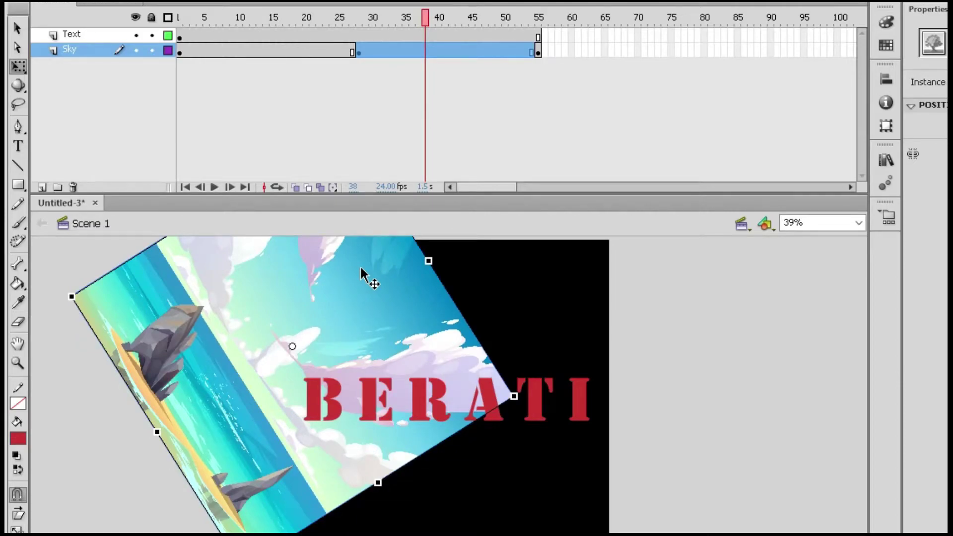
mouse_move(366, 271)
left_mouse_down()
mouse_move(471, 278)
mouse_move(482, 267)
left_mouse_up()
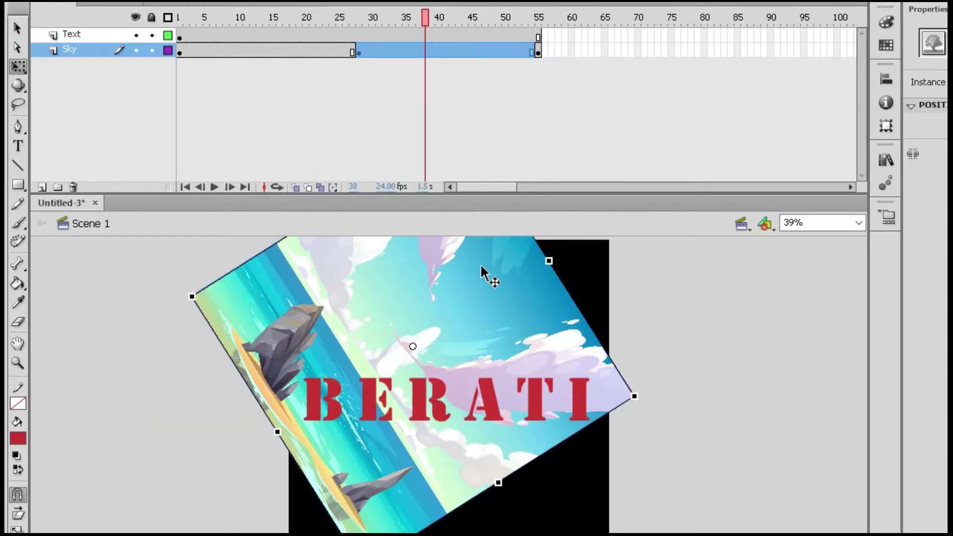
left_click(344, 118)
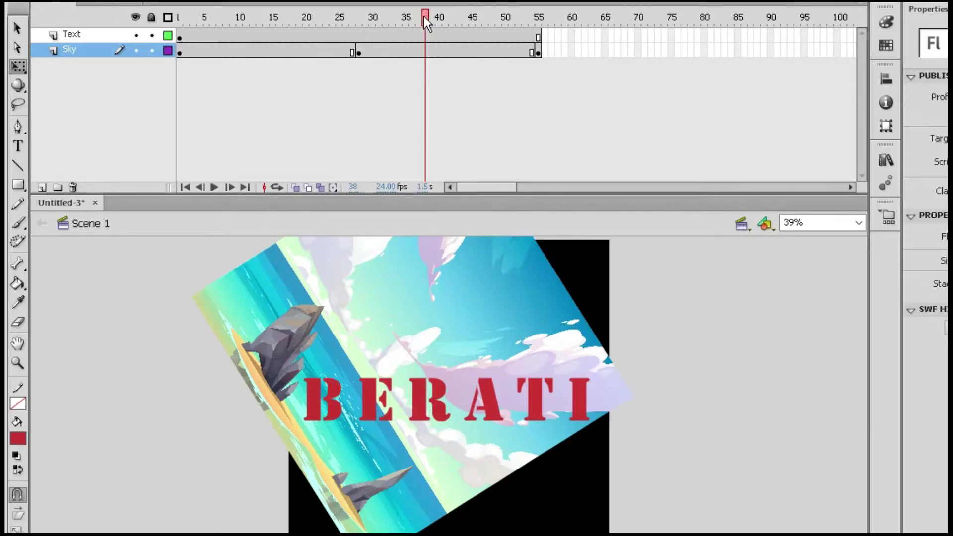
- Play the animation from frame 1, then add classic tweens at Sky frames 11 and 40
left_click_drag(425, 16, 178, 28)
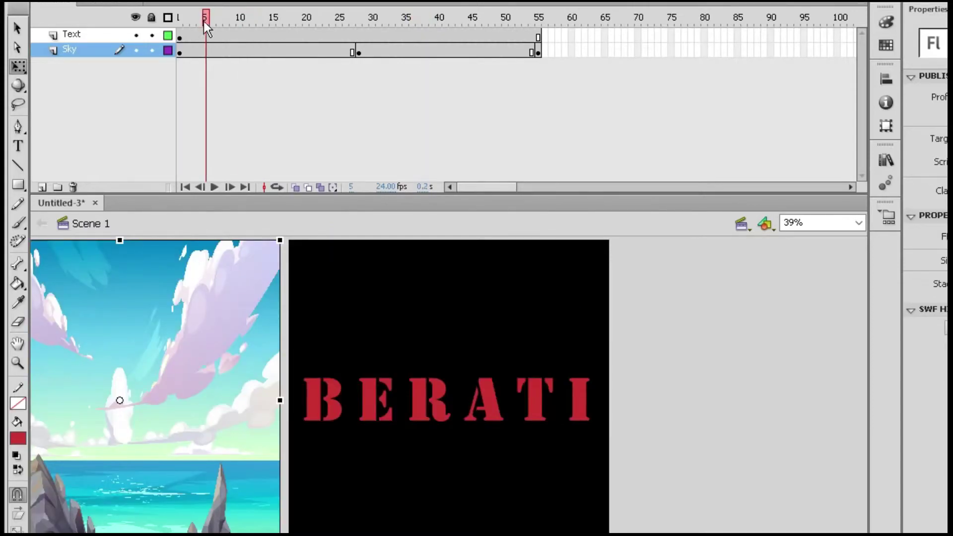
left_click(213, 187)
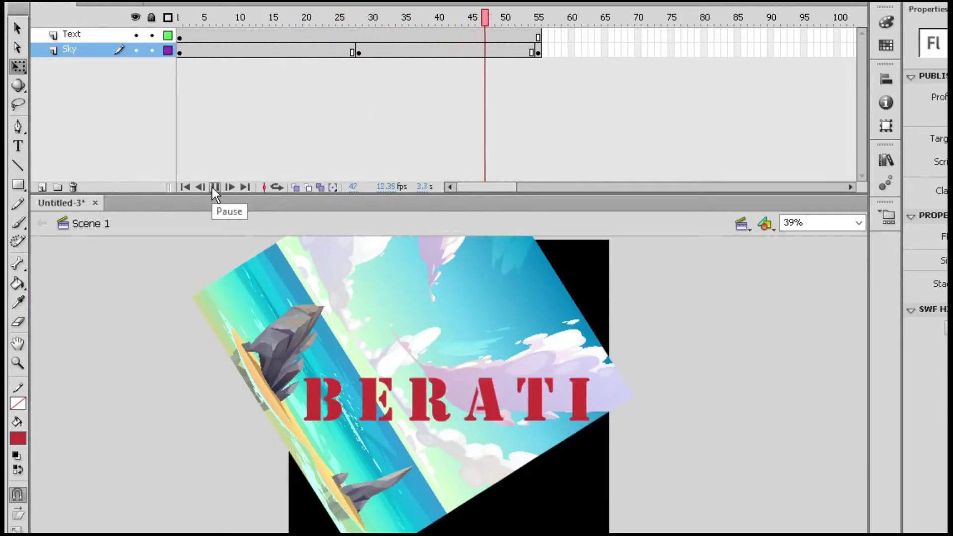
left_click(250, 52)
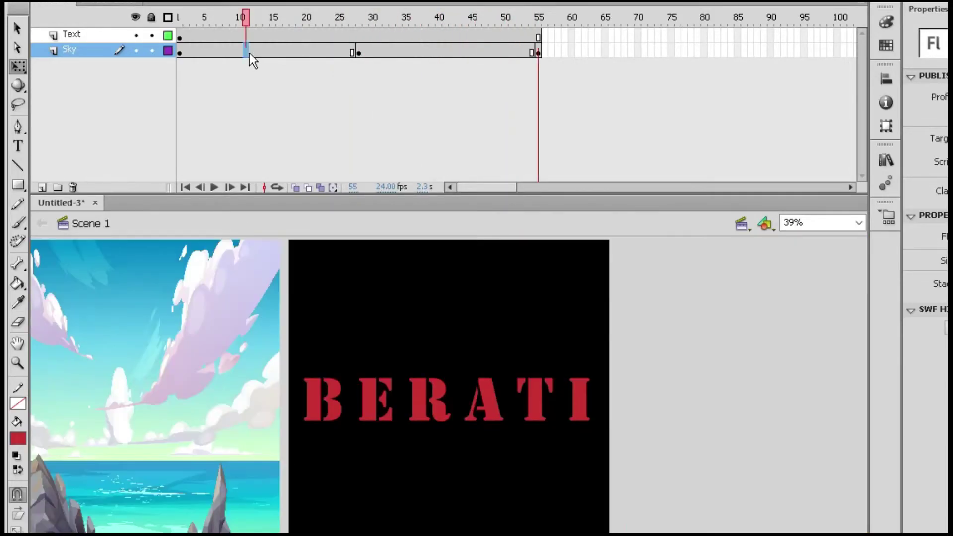
right_click(250, 53)
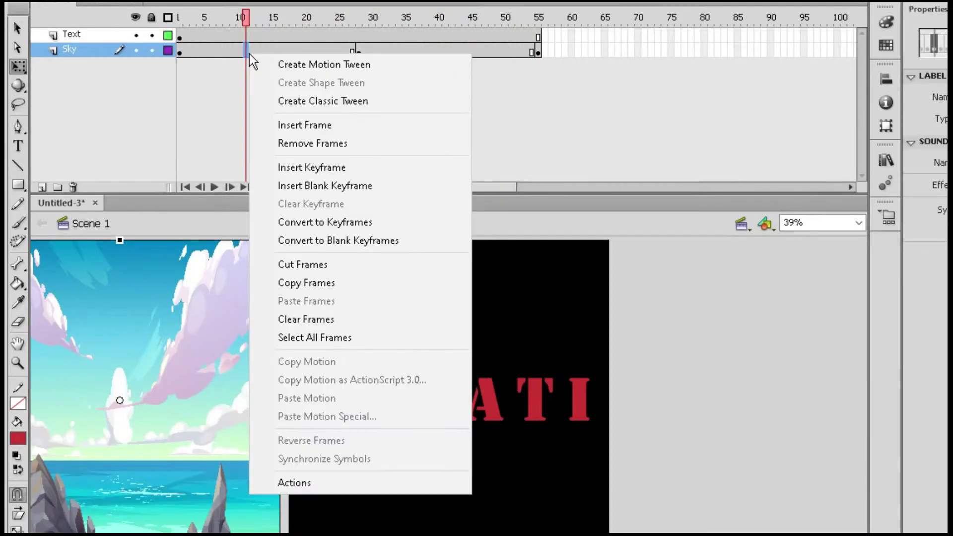
left_click(286, 99)
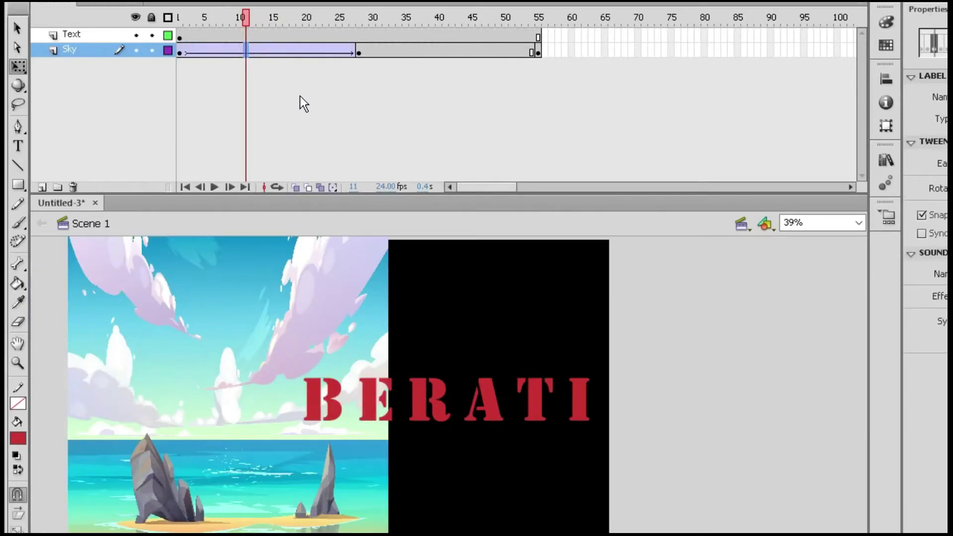
left_click(440, 54)
right_click(440, 55)
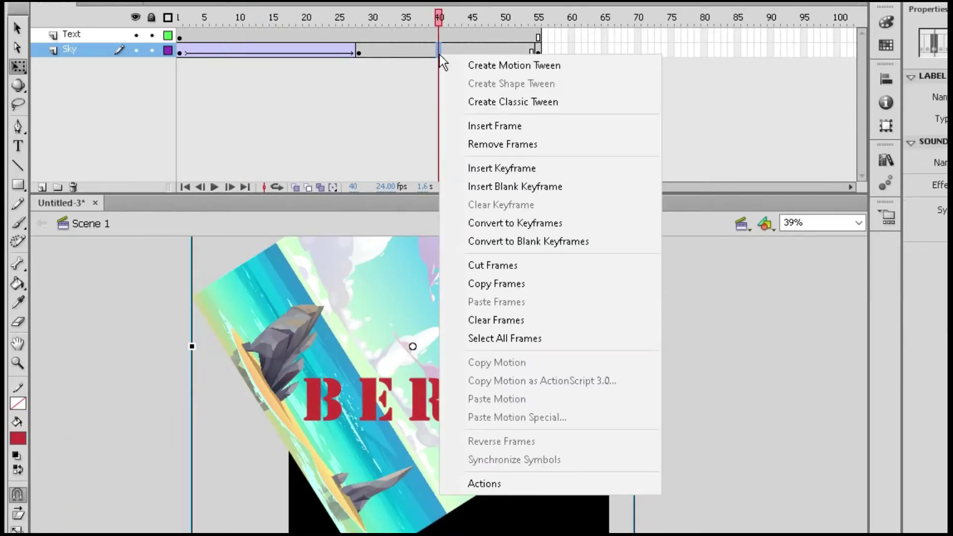
left_click(472, 100)
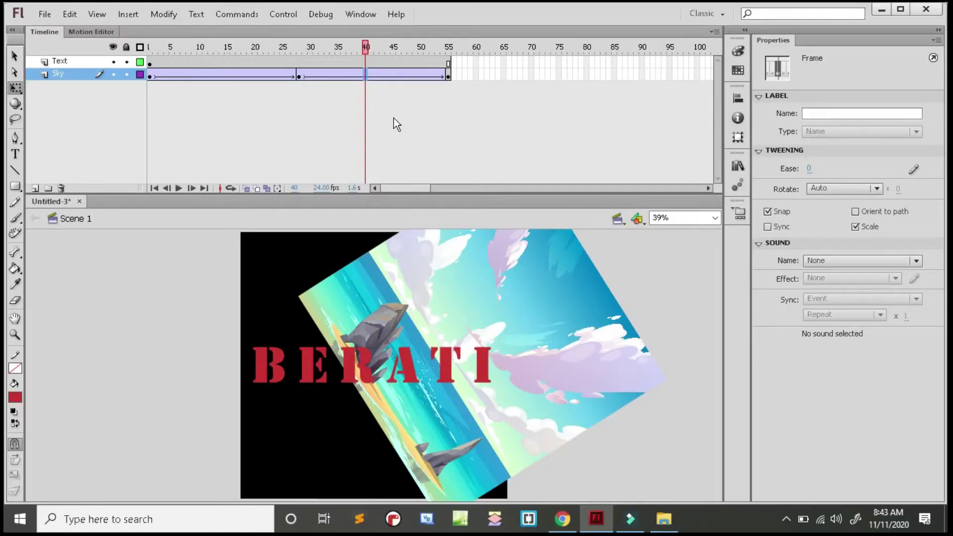
key("ctrl+Return")
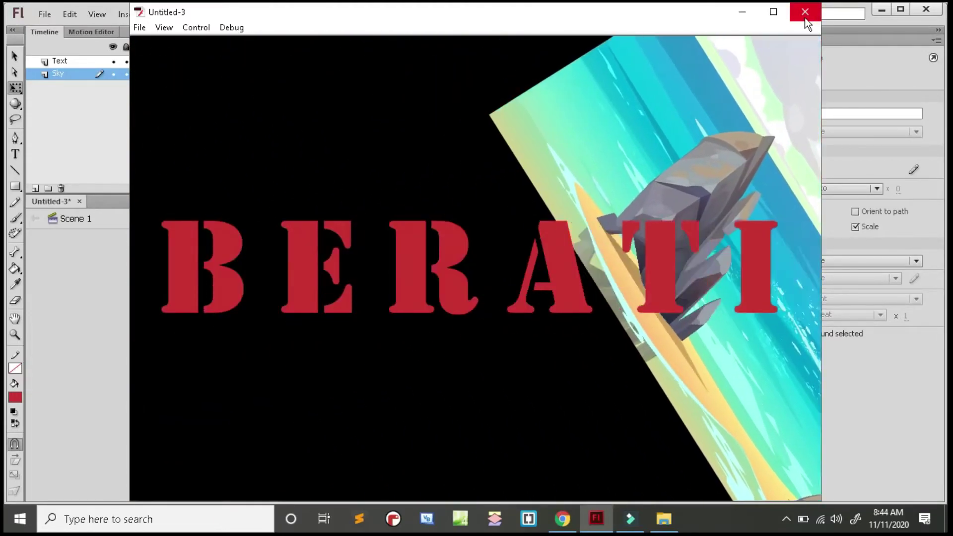
- Close the preview, turn the Text layer into a mask over Sky, and test the movie
left_click(807, 19)
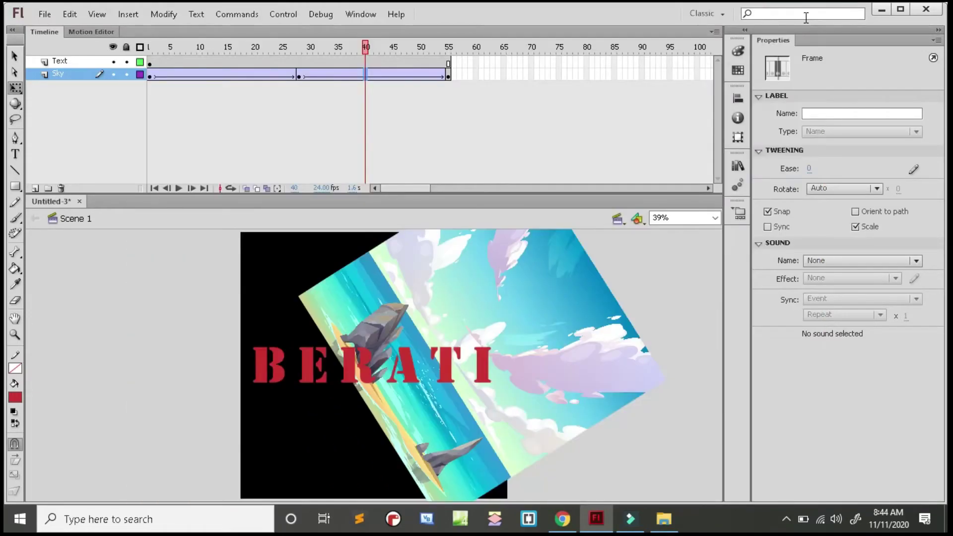
left_click(64, 61)
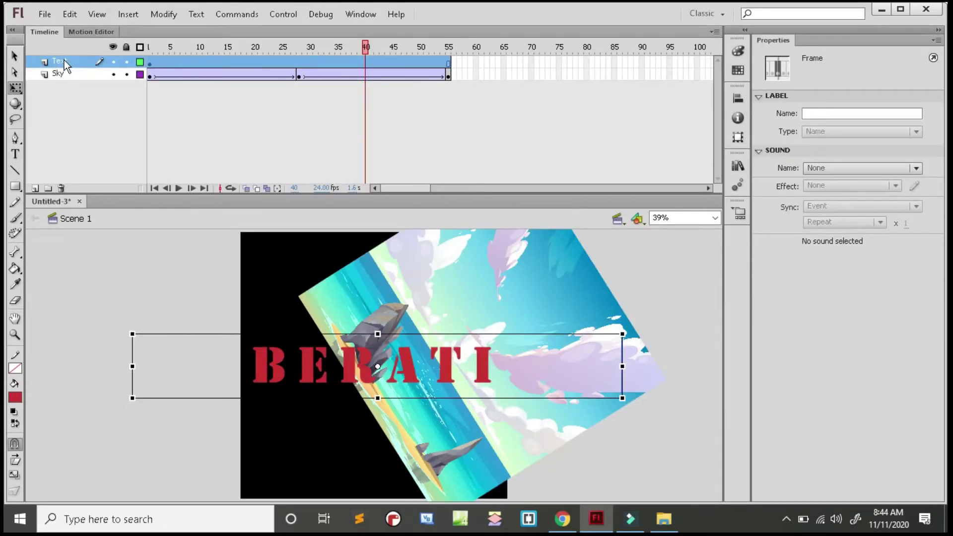
right_click(64, 60)
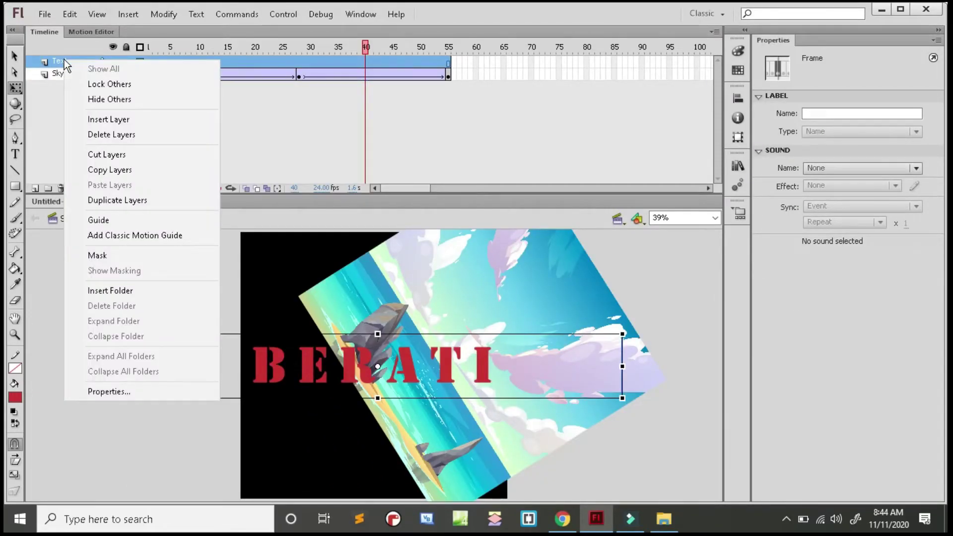
left_click(108, 260)
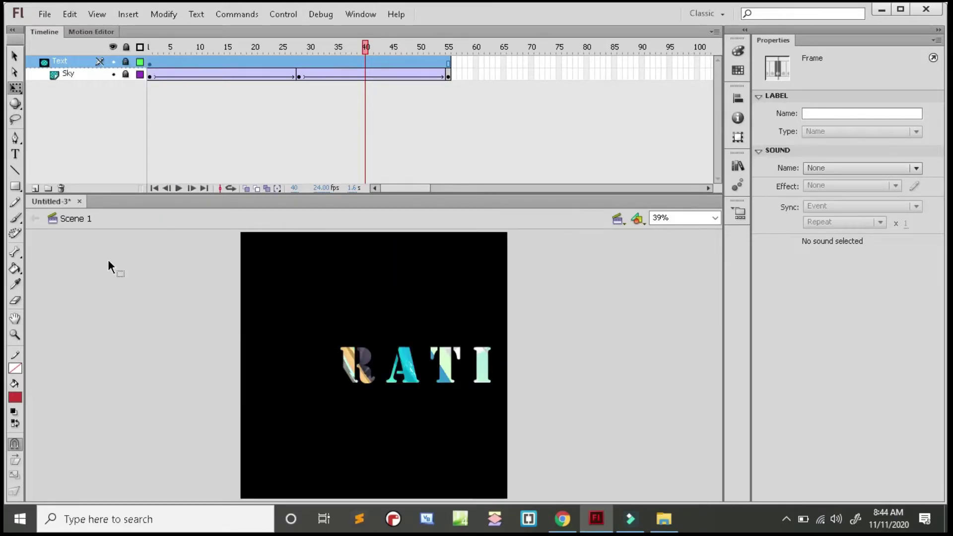
key("ctrl+Return")
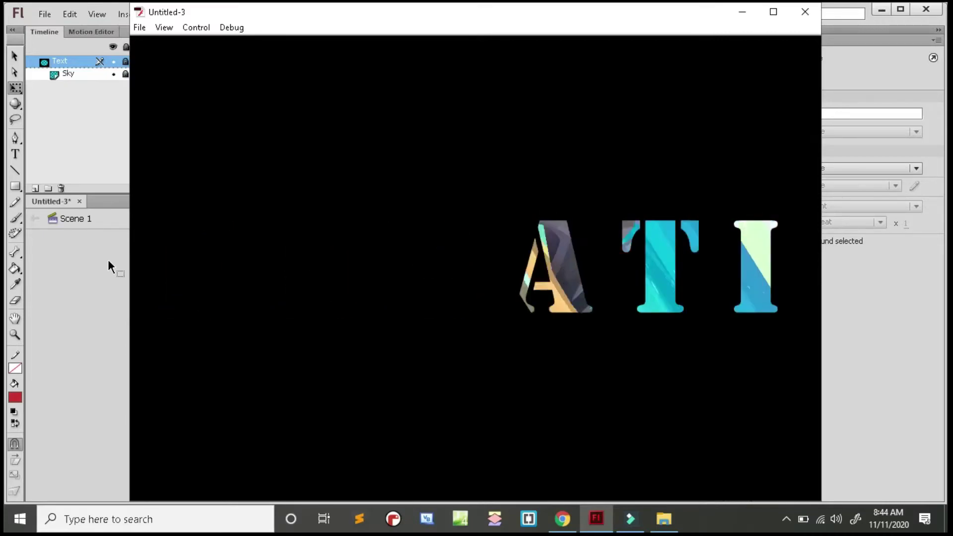
- Export the masked BERATI animation to the Desktop as an animated GIF named 'Name'
left_click(807, 11)
left_click(46, 16)
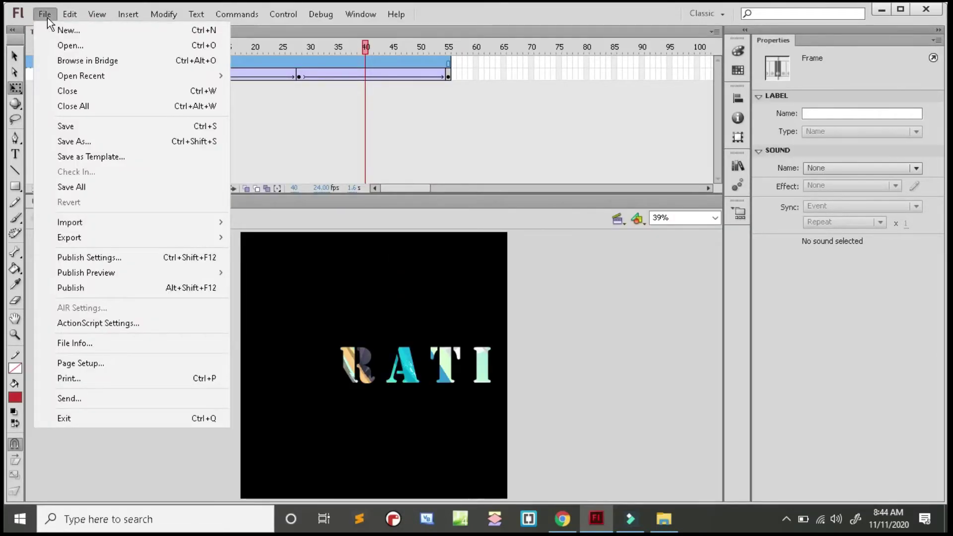
mouse_move(149, 286)
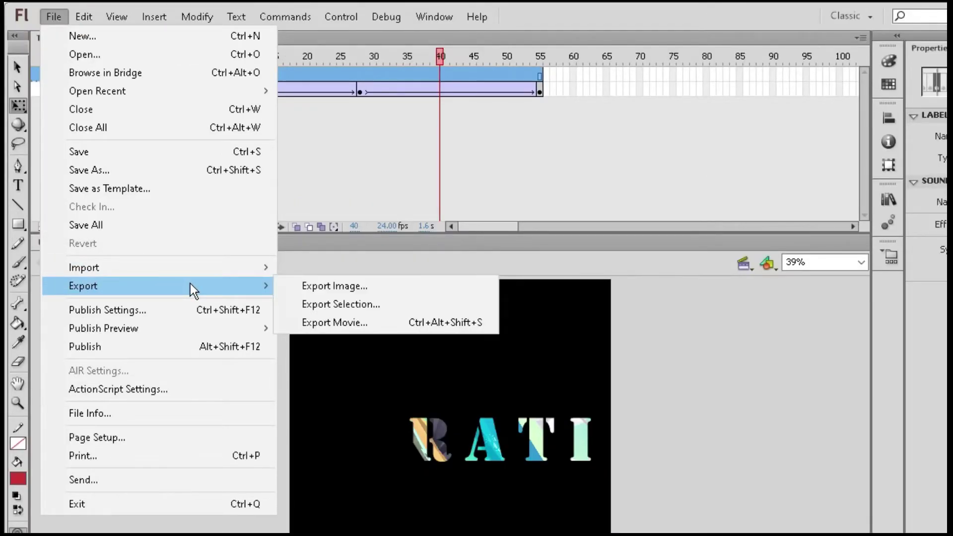
left_click(357, 324)
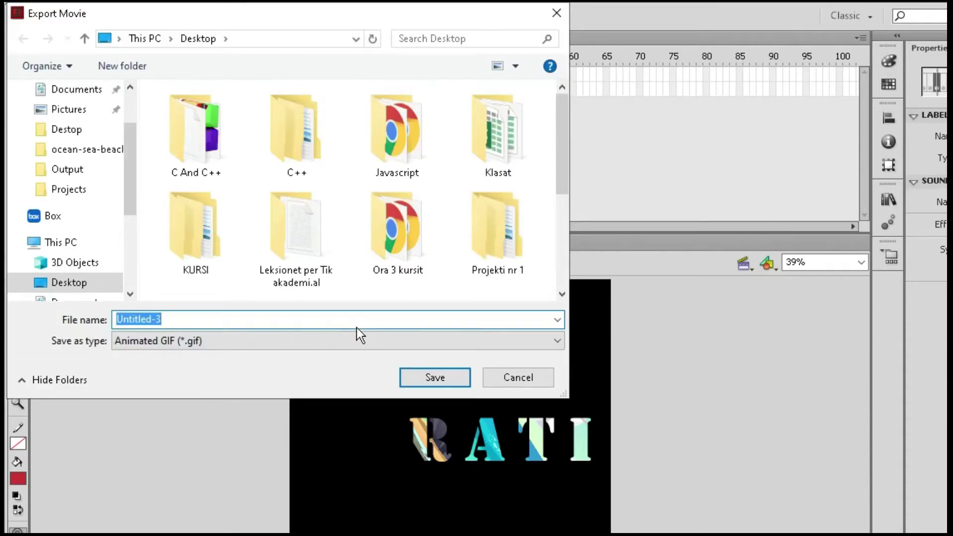
mouse_move(69, 109)
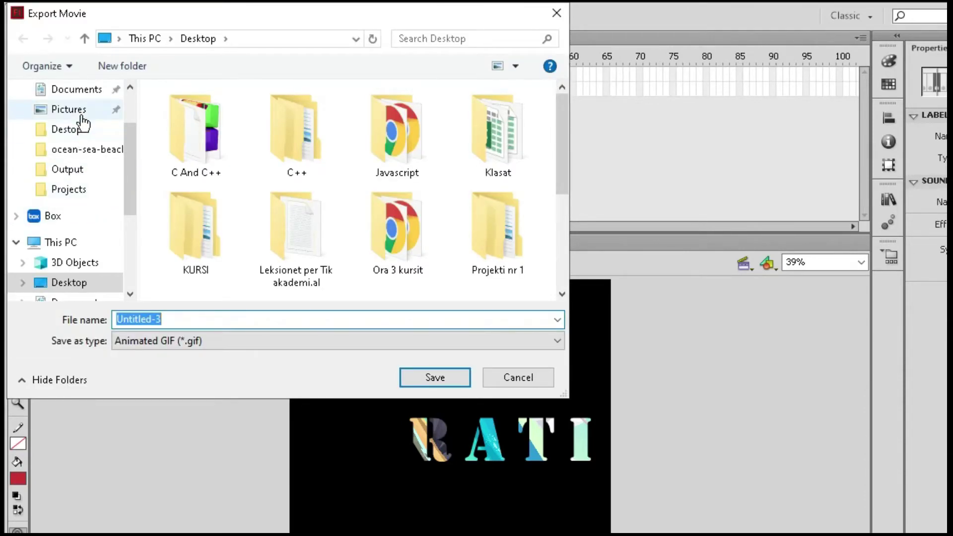
left_click_drag(131, 132, 124, 106)
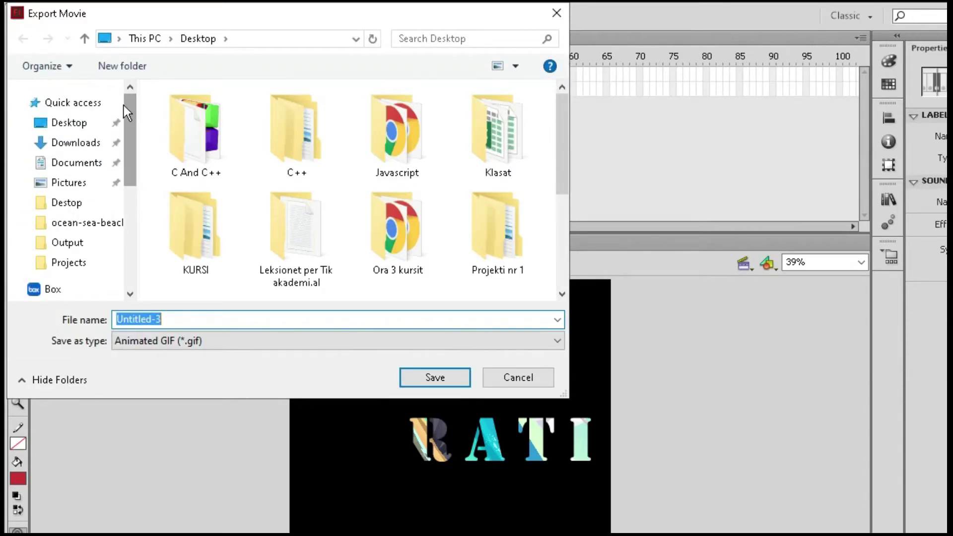
left_click(74, 124)
left_click(204, 320)
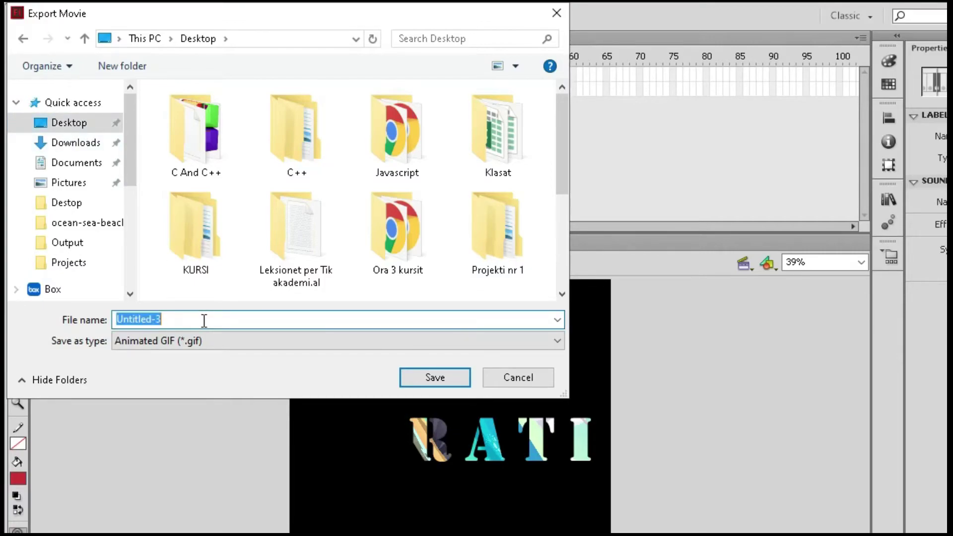
type("Name")
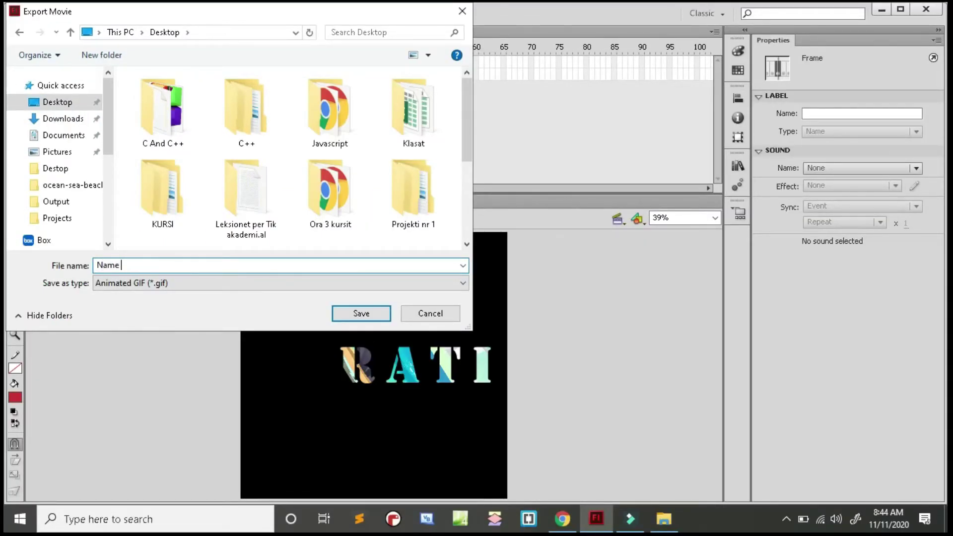
left_click(114, 287)
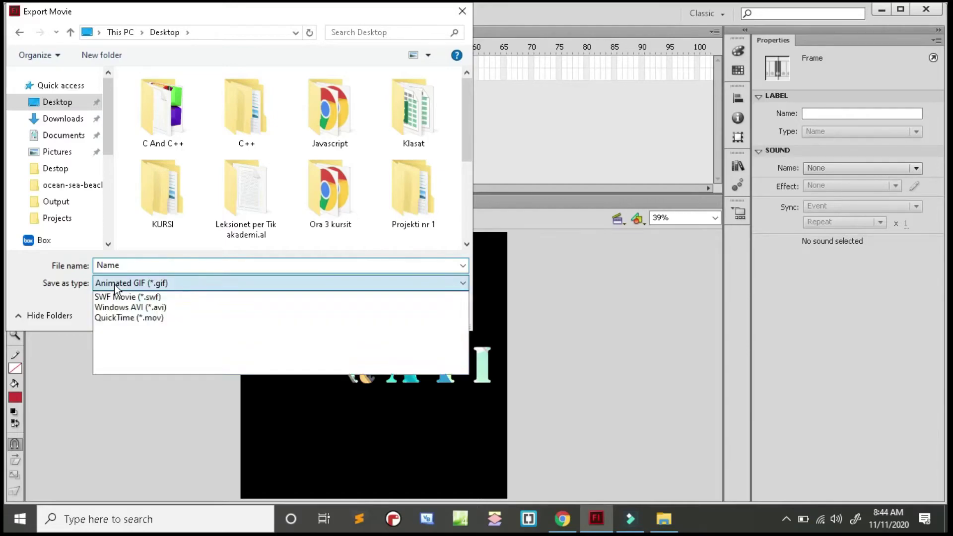
left_click(126, 330)
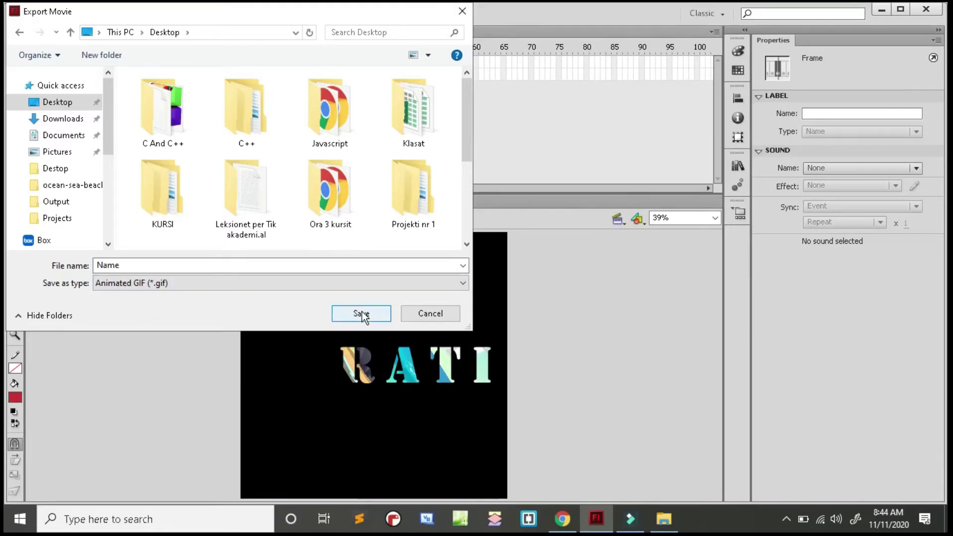
left_click(362, 314)
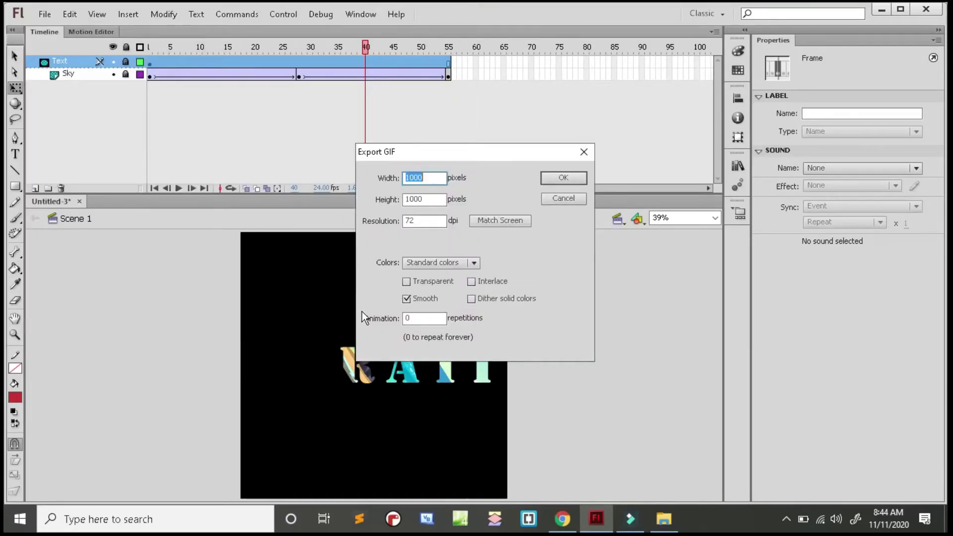
left_click(567, 177)
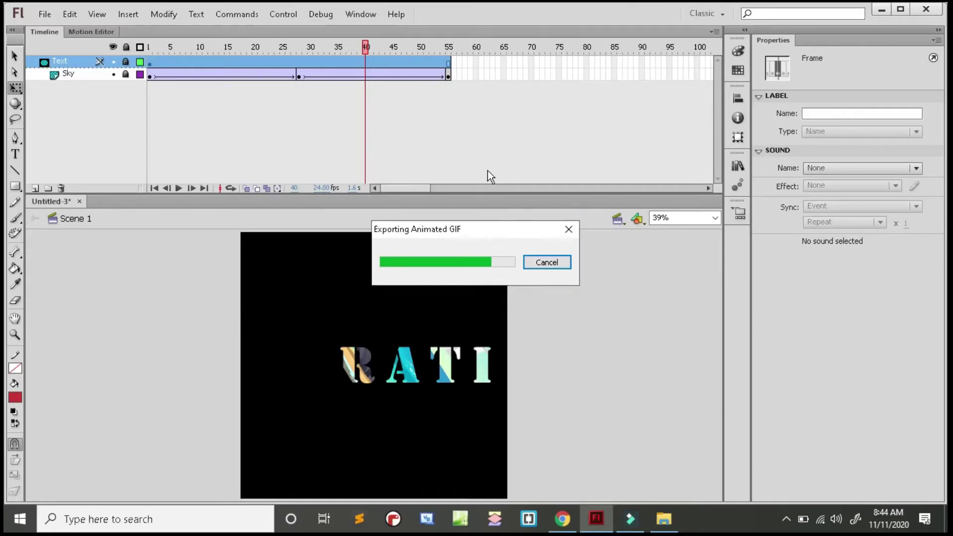
- Launch PowerPoint 2013 by searching 'power' in Windows search
left_click(201, 525)
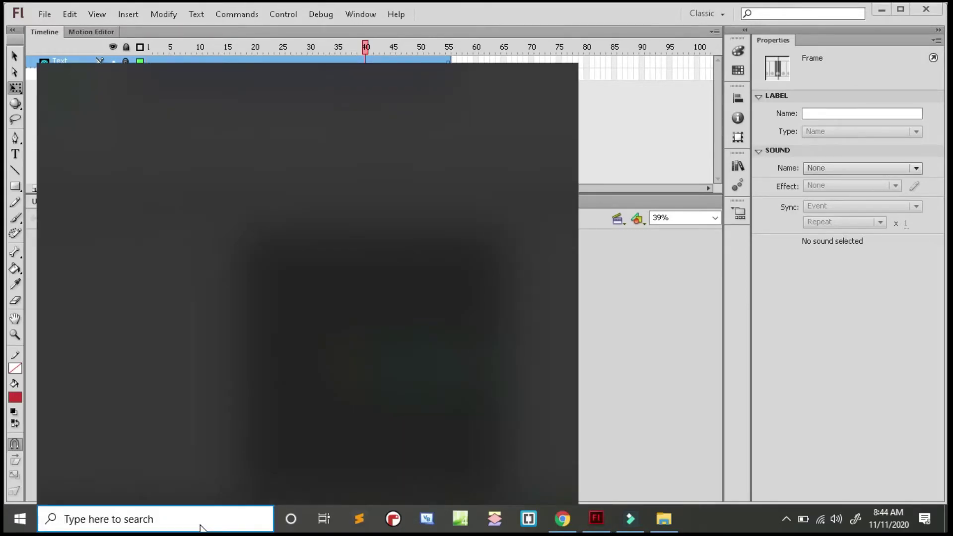
type("power")
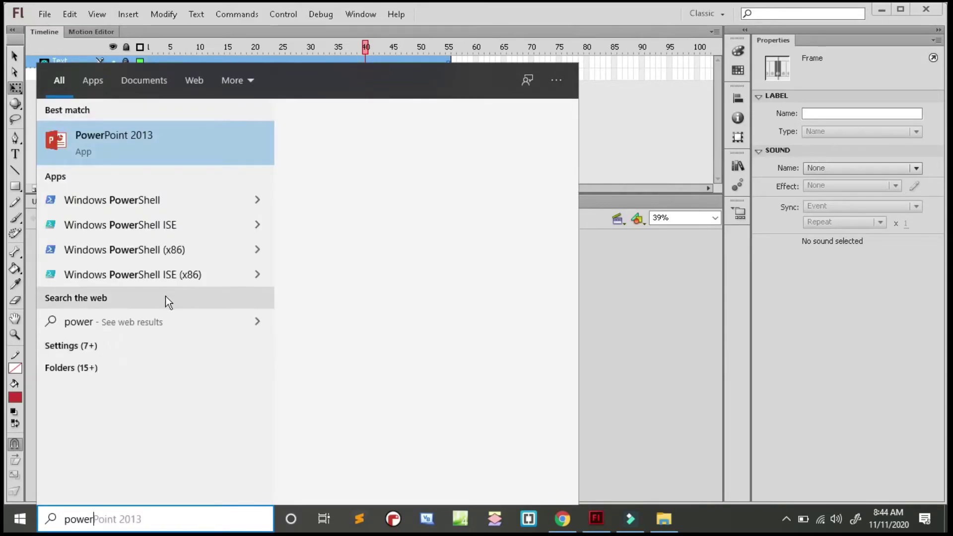
left_click(165, 144)
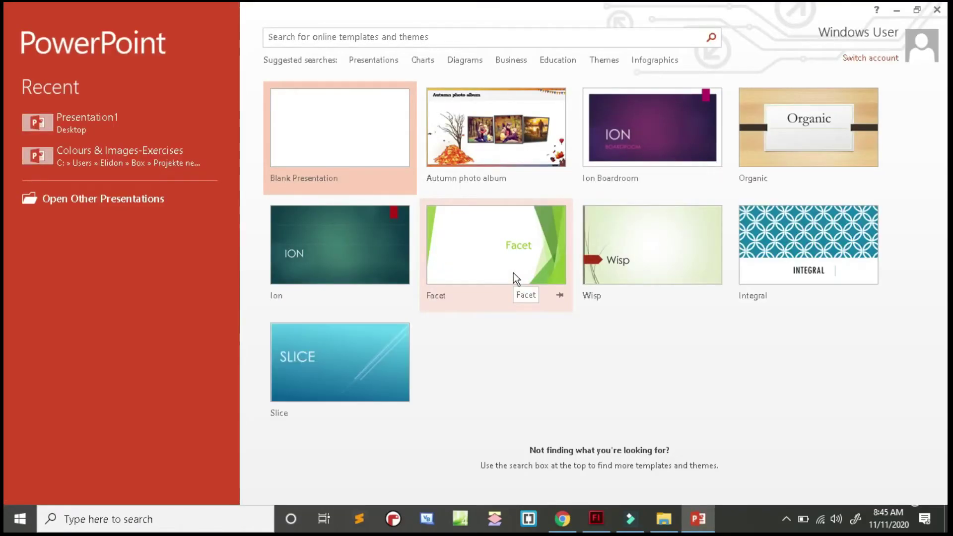
- Create an Ion Boardroom presentation and title the first slide 'Design by .........'
left_click(632, 130)
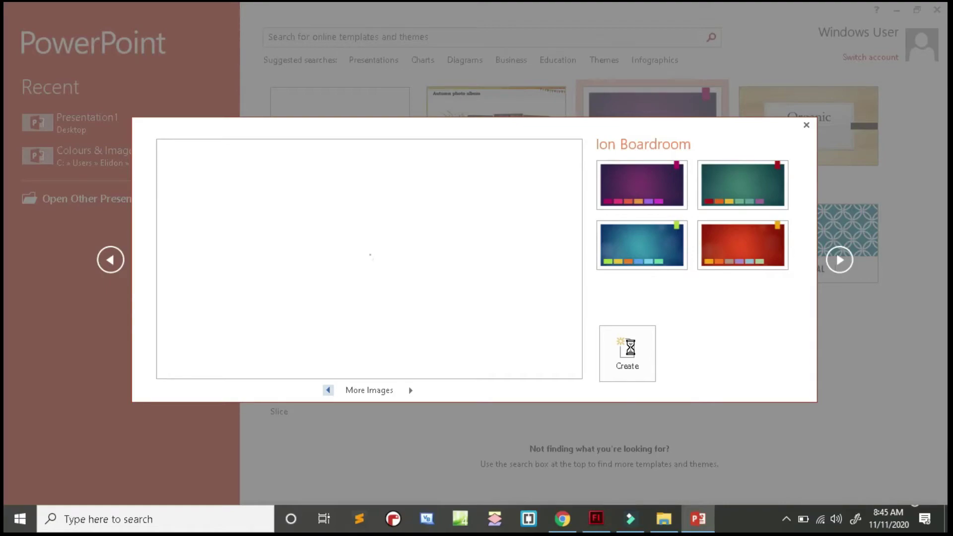
left_click(630, 349)
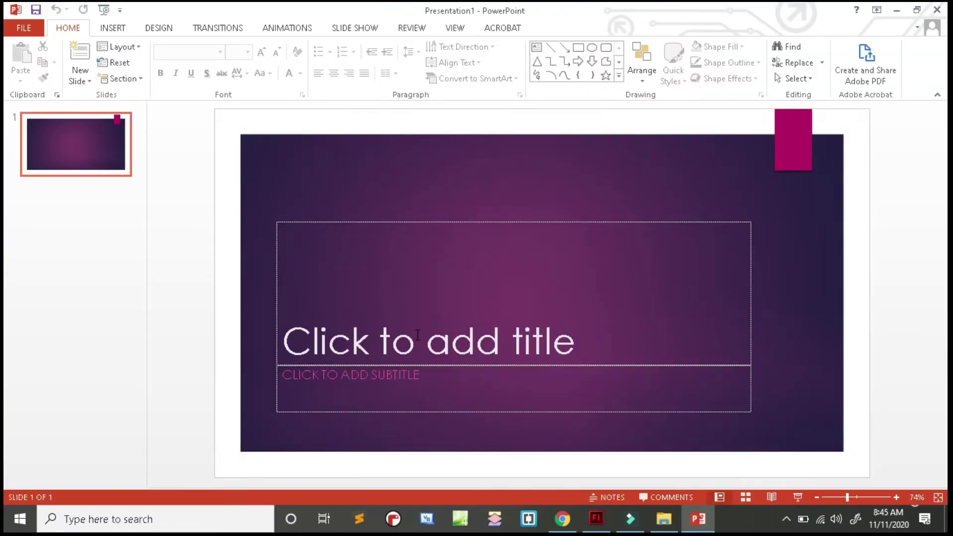
left_click(417, 336)
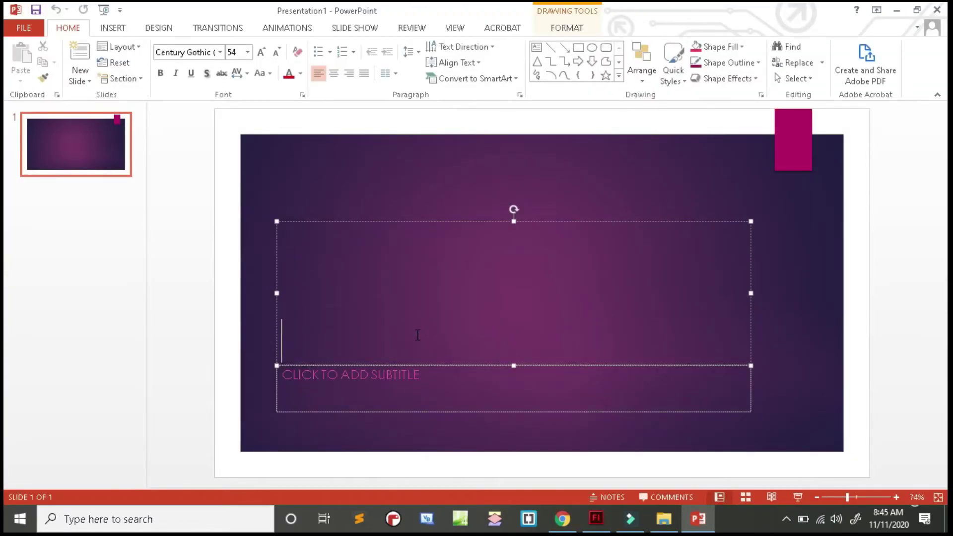
type("Desi")
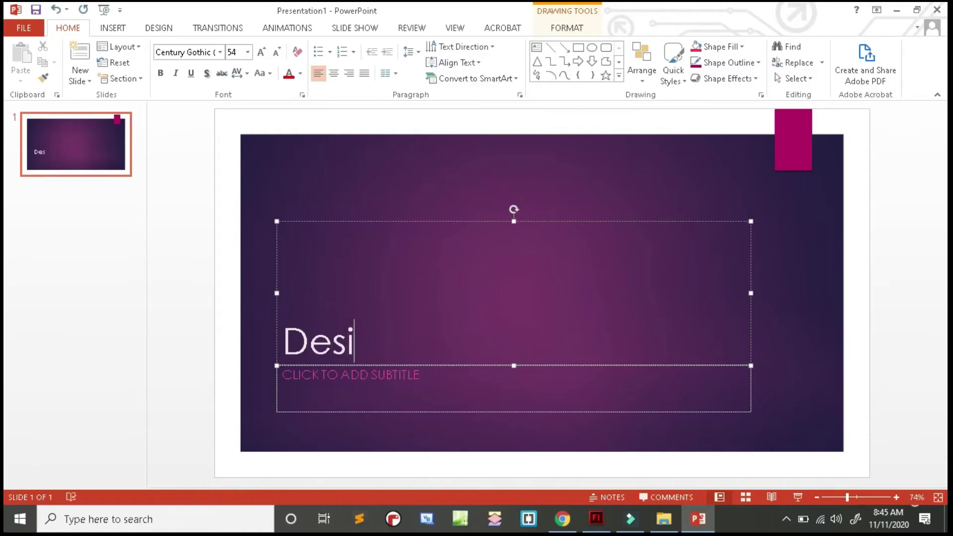
type("gn ")
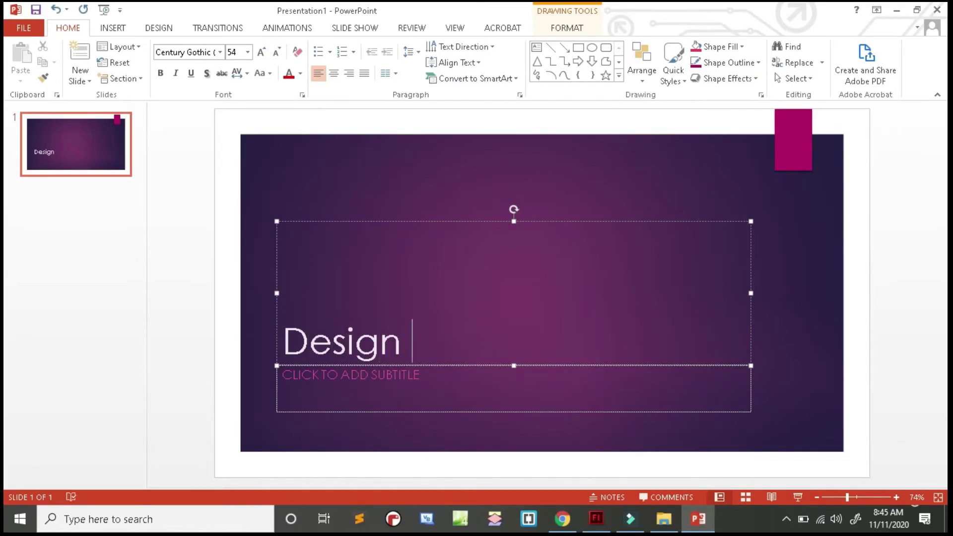
type("by ")
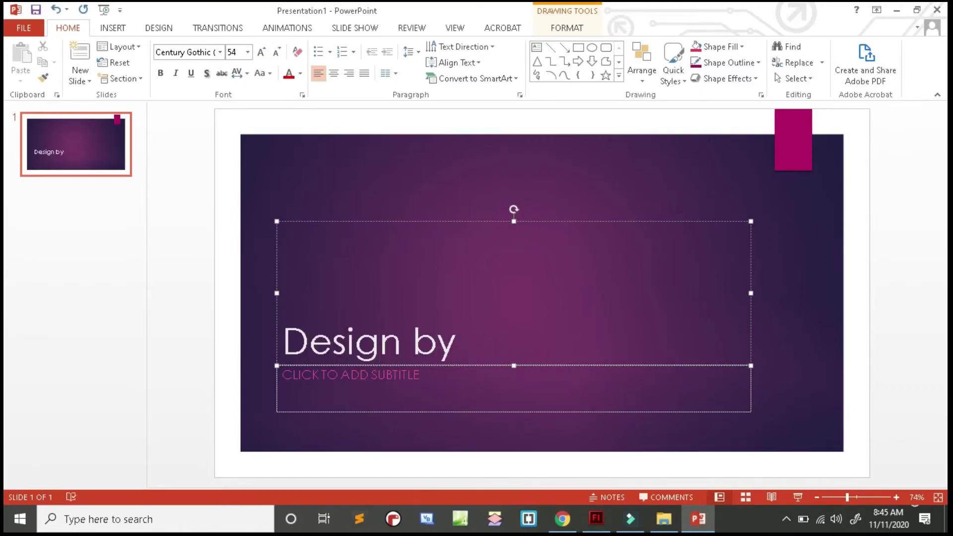
type(".........")
- Add a blank second slide and insert the 'Name' GIF from the Desktop onto it
left_click(81, 79)
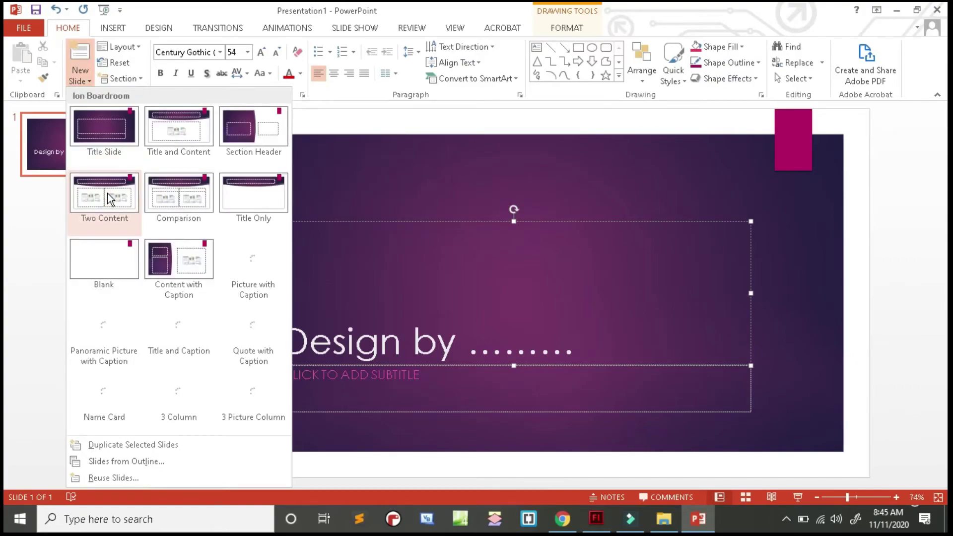
left_click(106, 249)
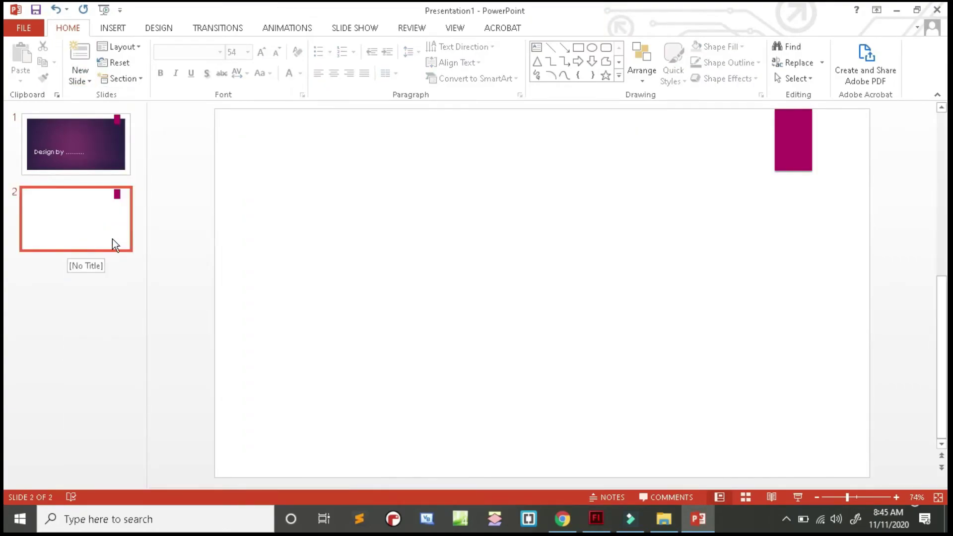
left_click(119, 30)
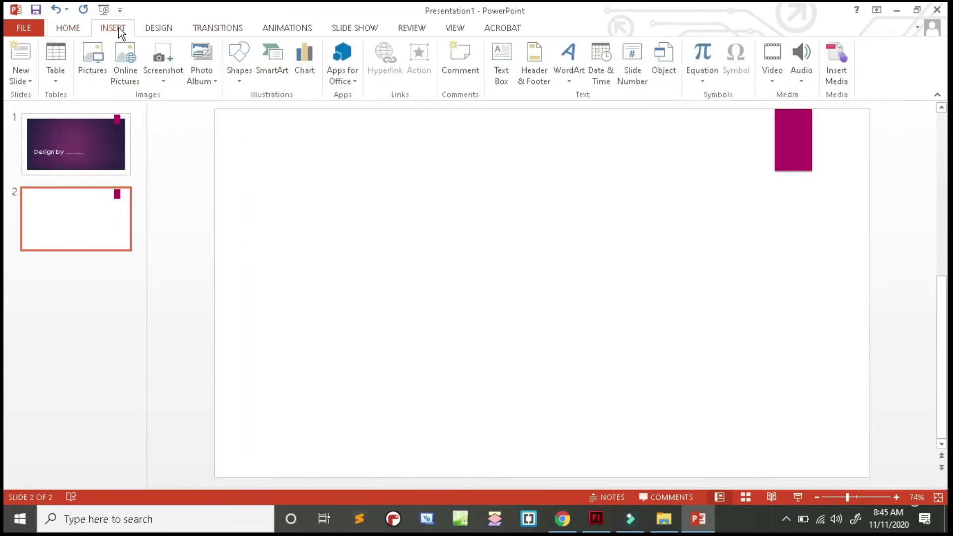
left_click(99, 59)
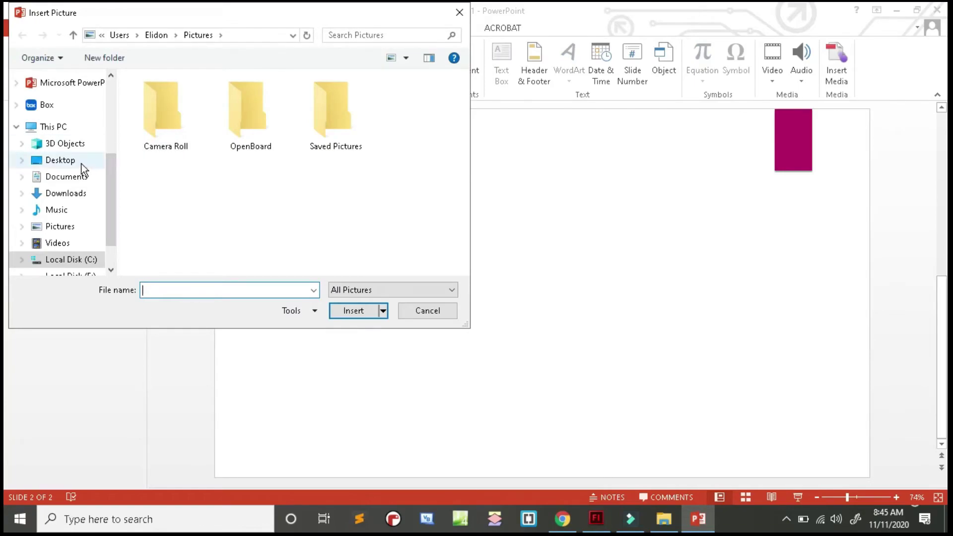
left_click(73, 162)
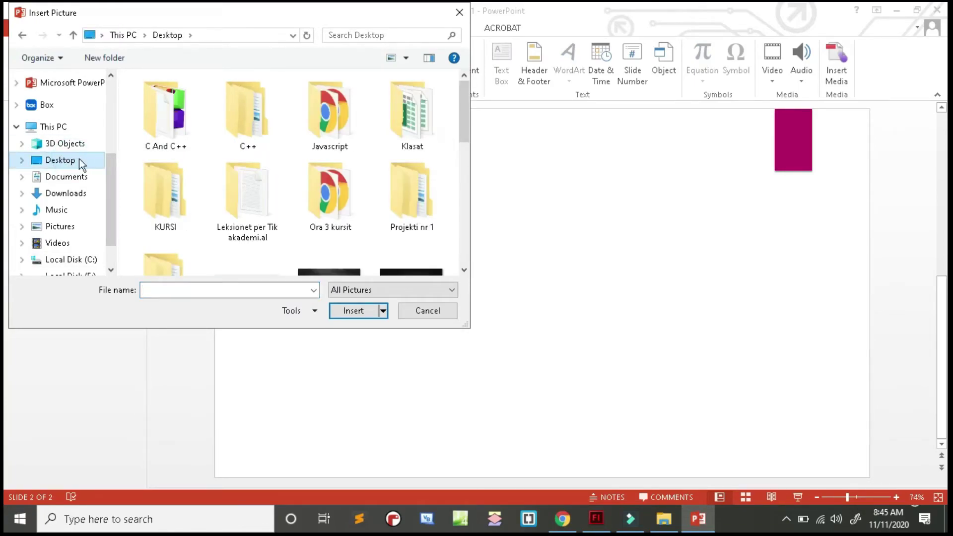
mouse_move(466, 123)
left_mouse_down()
mouse_move(476, 225)
mouse_move(477, 203)
left_mouse_up()
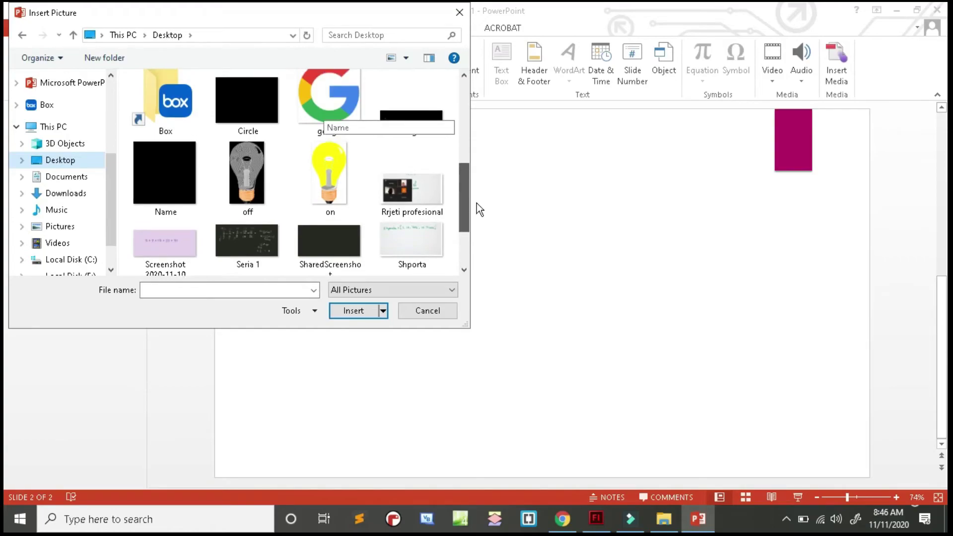
left_click(159, 181)
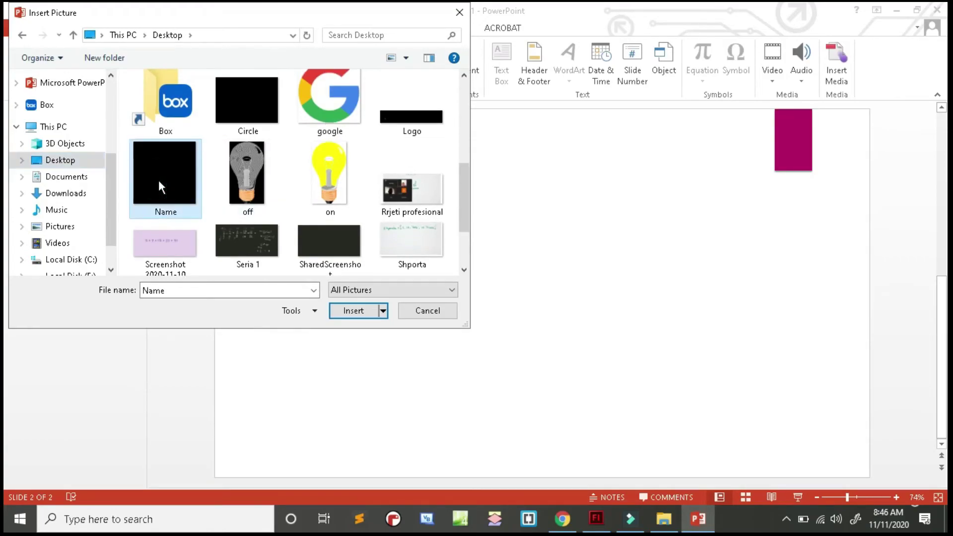
left_click(356, 314)
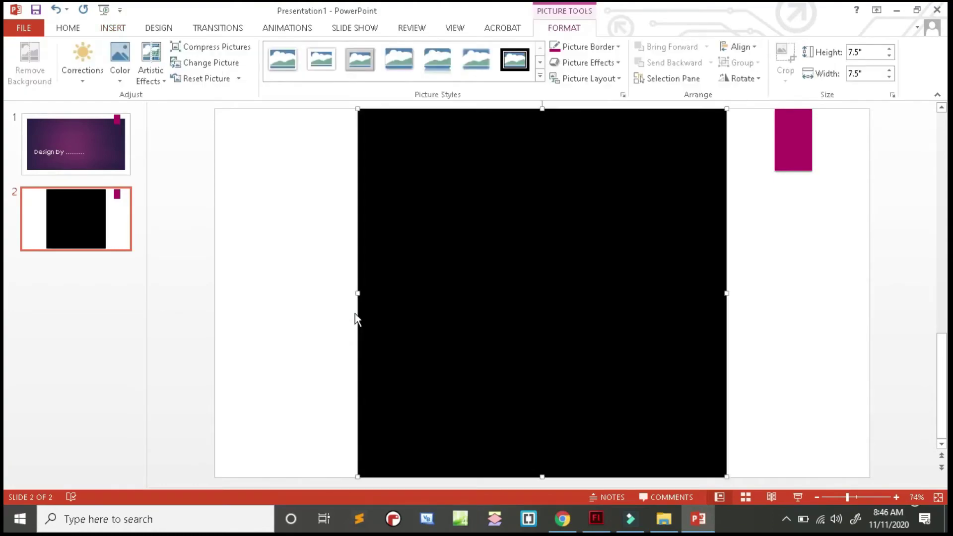
- Stretch the GIF to the slide's left and right edges and preview it in Slide Show
left_click_drag(358, 293, 243, 291)
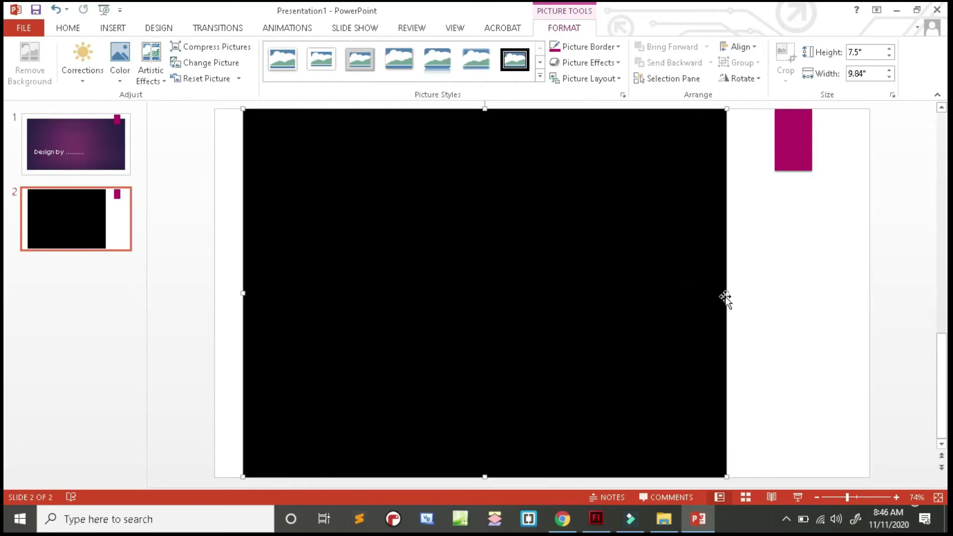
left_click_drag(728, 295, 845, 293)
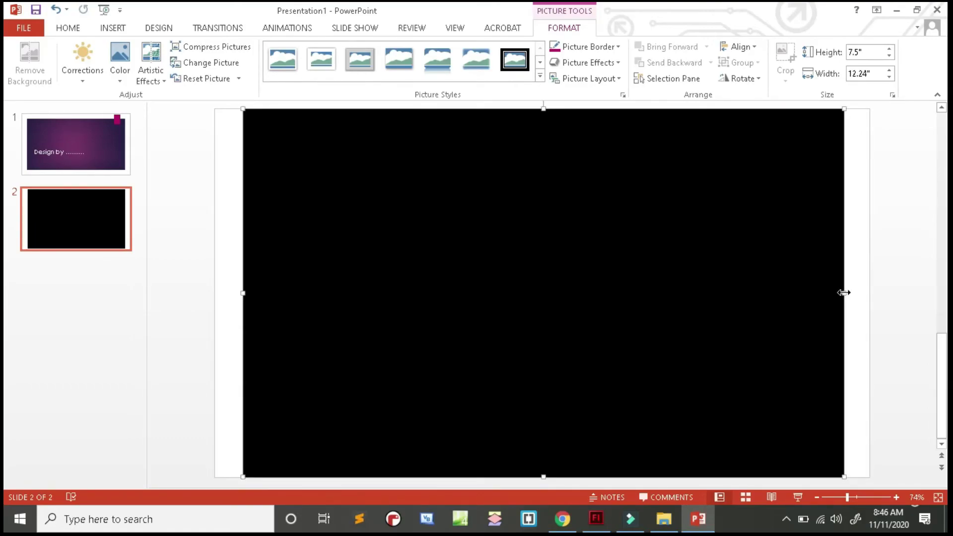
left_click(801, 498)
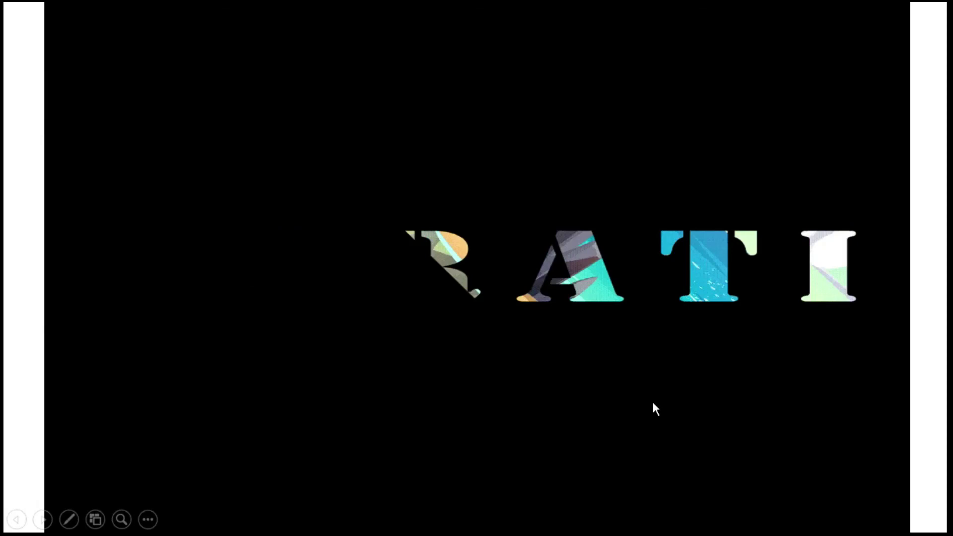
key("Escape")
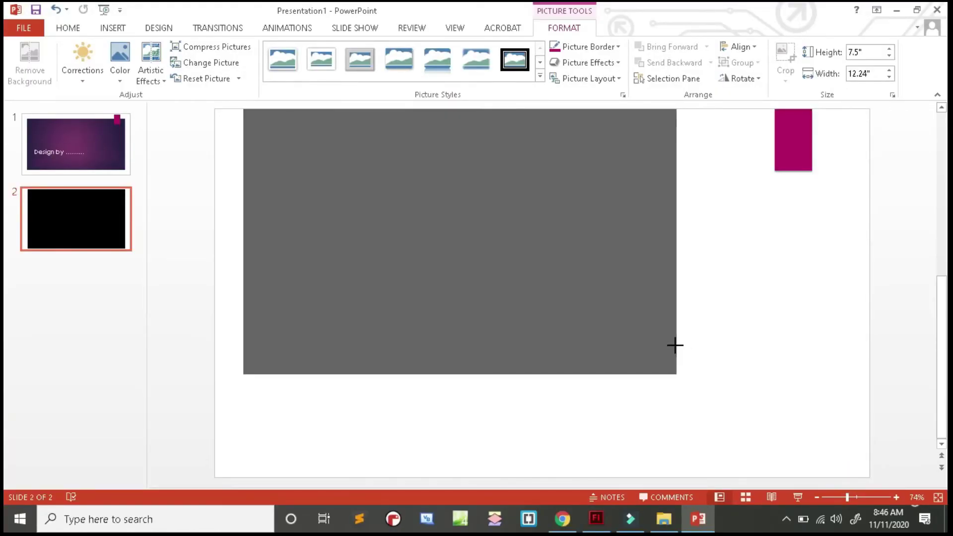
- Resize the GIF picture to 8.8 by 5.39 inches and nudge it slightly lower
left_click_drag(843, 476, 675, 392)
left_click(562, 309)
left_click_drag(562, 333, 562, 333)
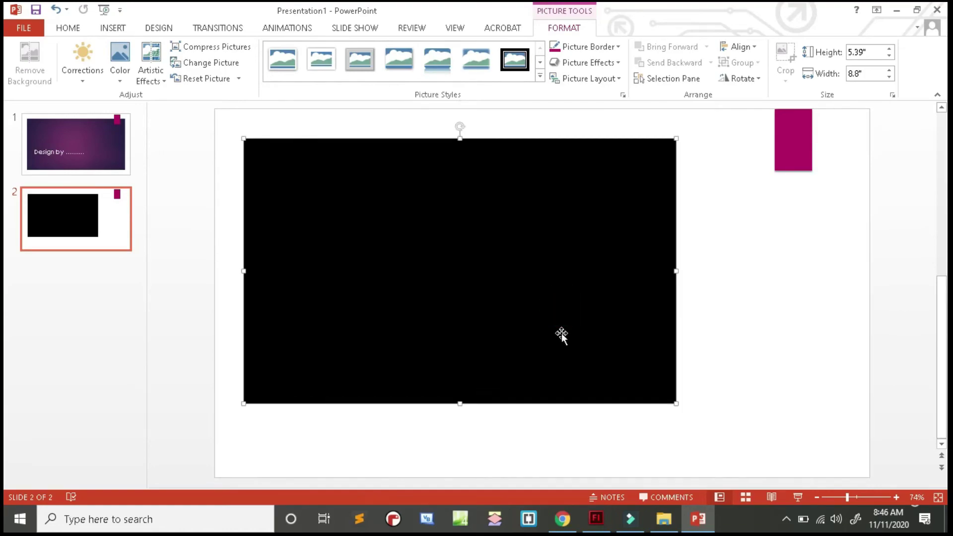
left_click(36, 9)
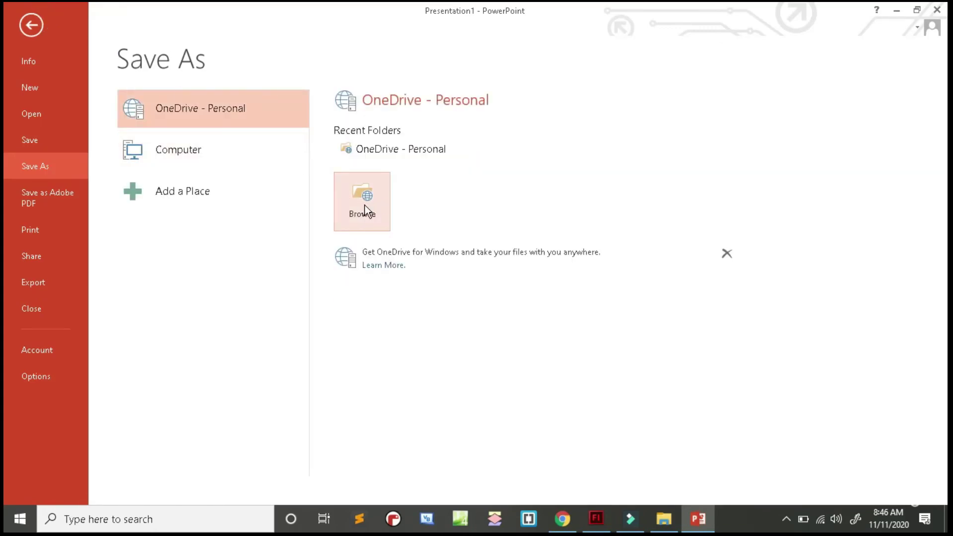
- Switch the save location from OneDrive to this computer and browse its folders
left_click(365, 211)
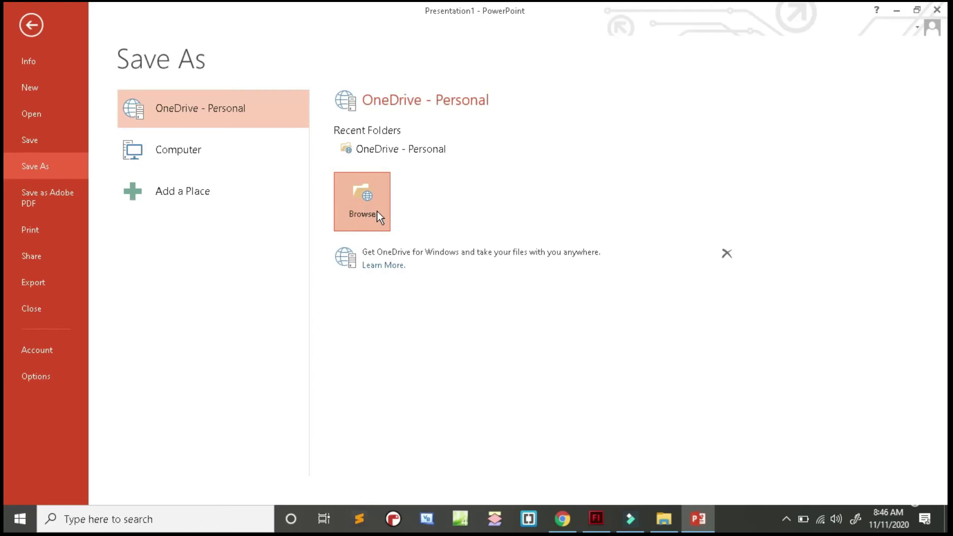
left_click(185, 154)
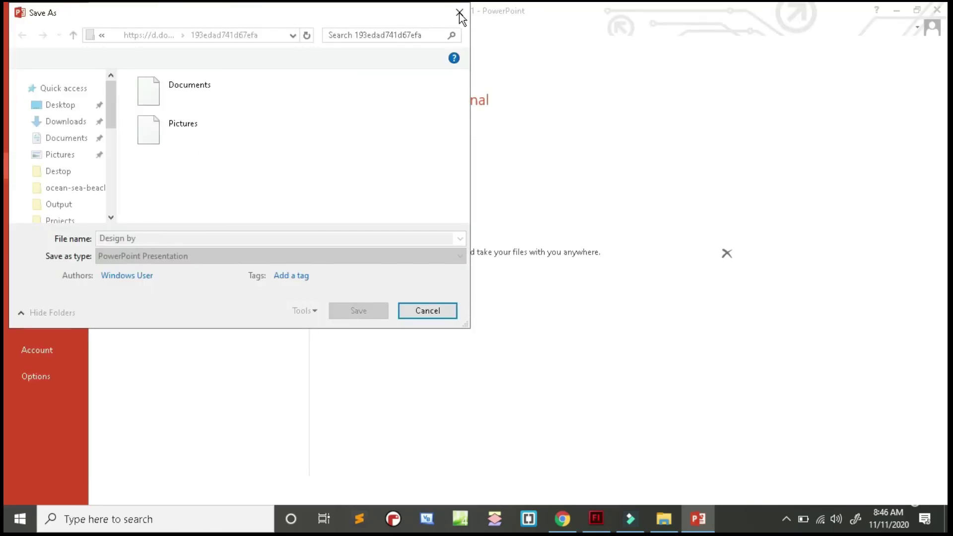
left_click(460, 14)
left_click(570, 292)
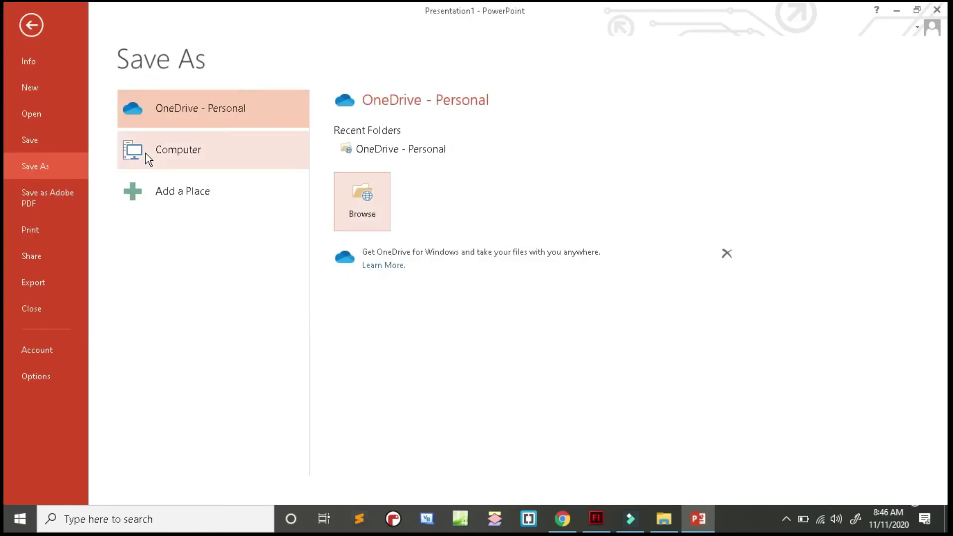
left_click(171, 150)
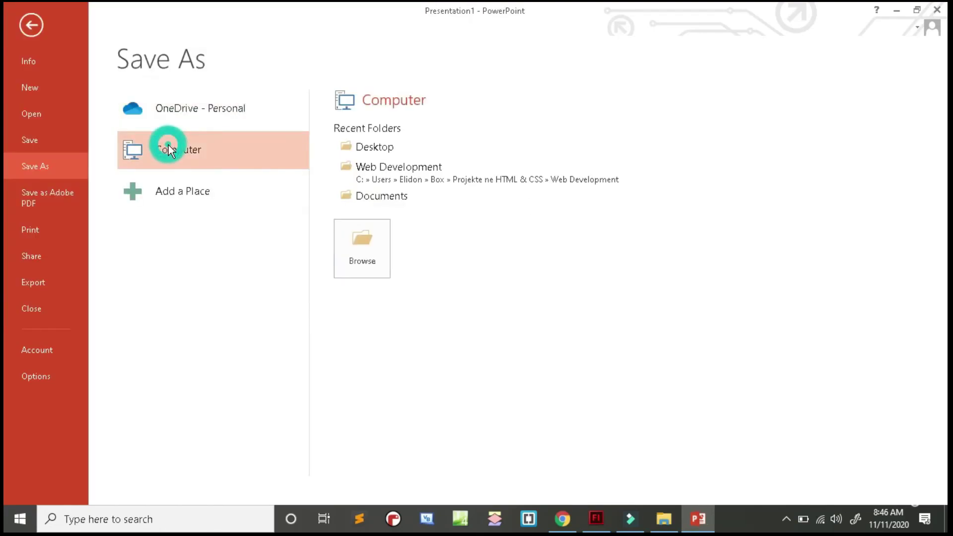
left_click(373, 269)
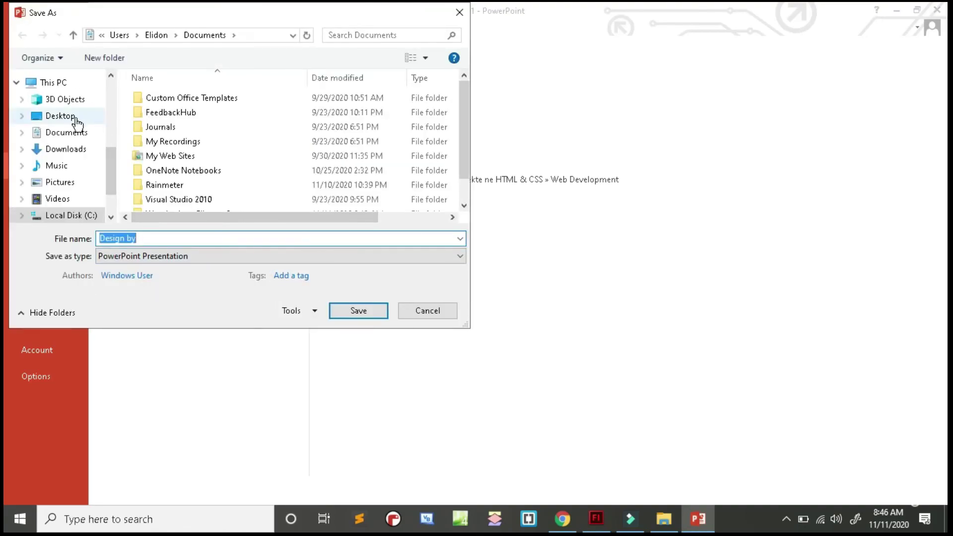
- Save the presentation to the Desktop as 'Design by Name'
left_click(76, 120)
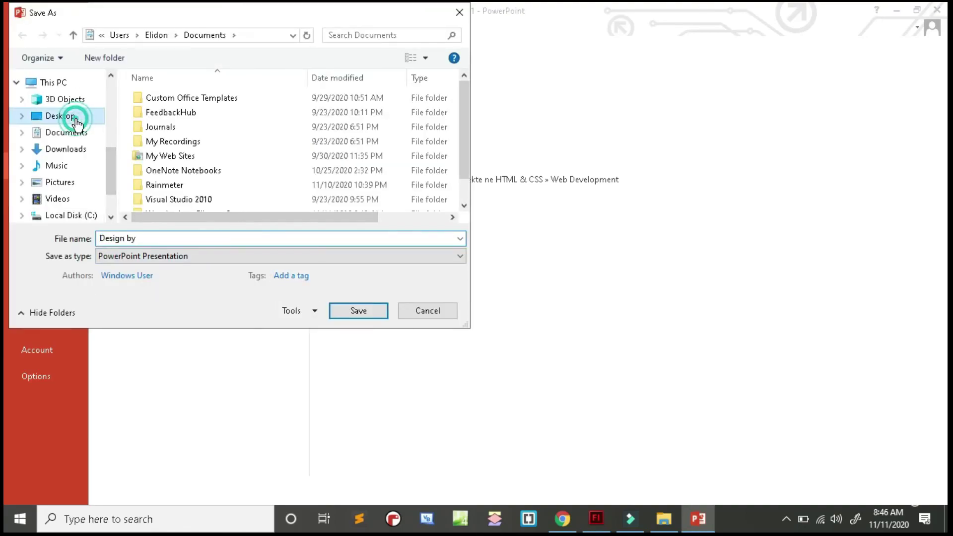
left_click(162, 238)
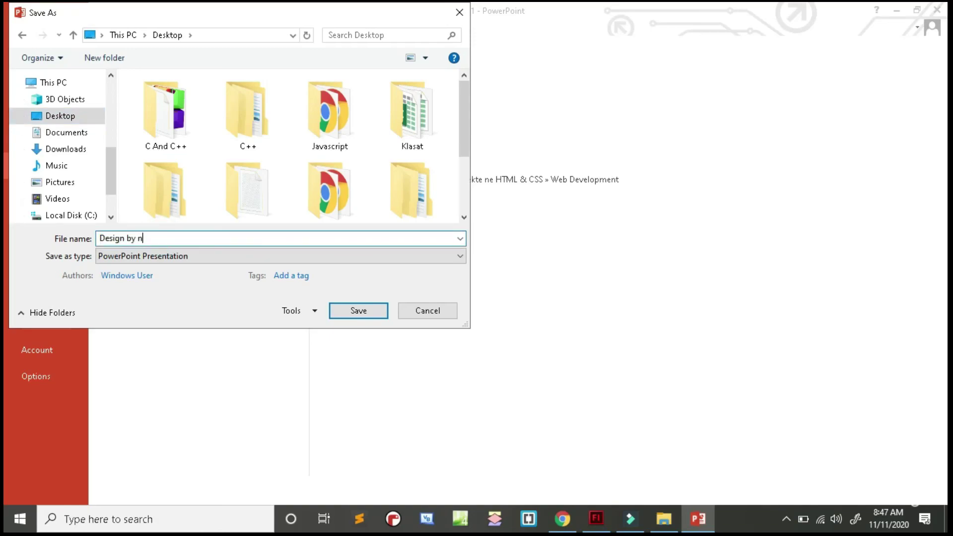
type("Na")
key("BackSpace")
key("BackSpace")
type("N")
type("ae")
key("BackSpace")
type("me")
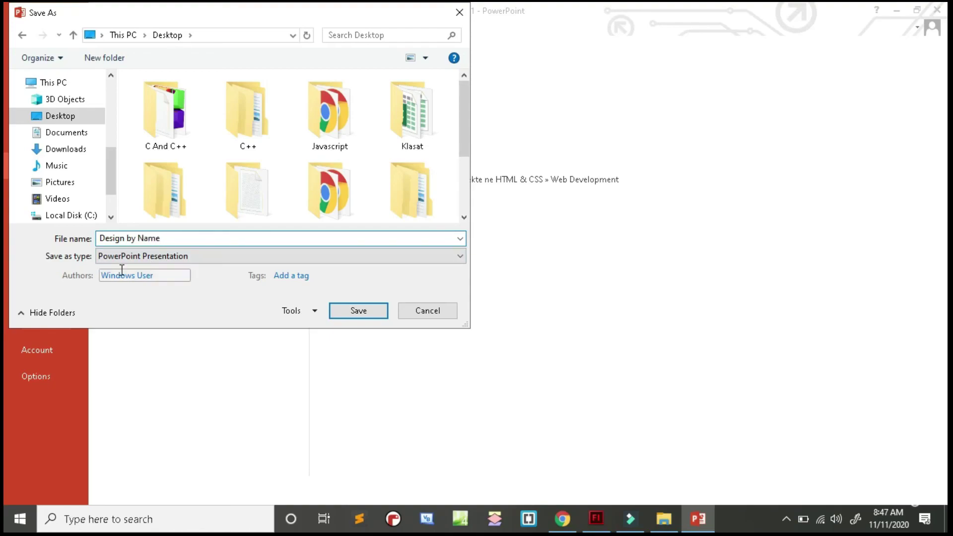
left_click(361, 314)
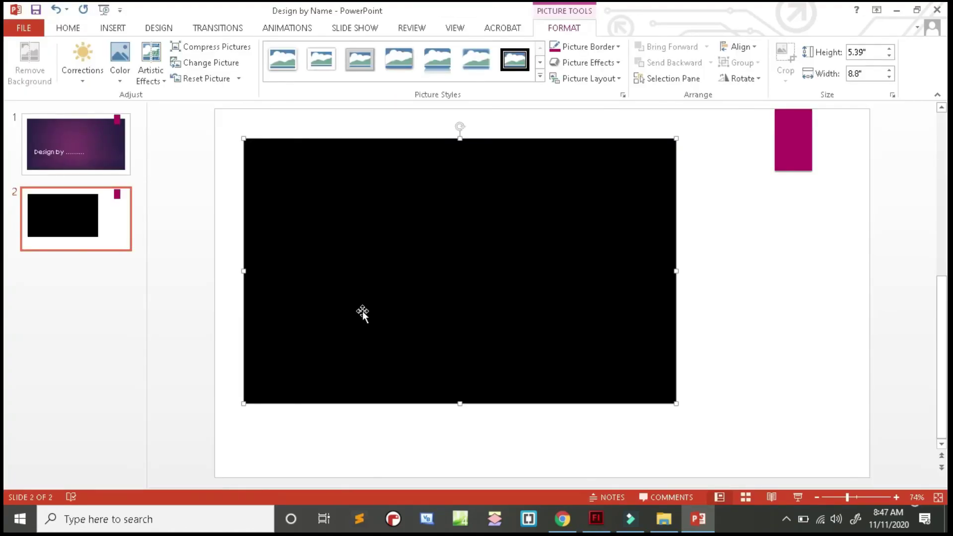
- Close PowerPoint to return to the masked BERATI document in Flash
left_click(937, 11)
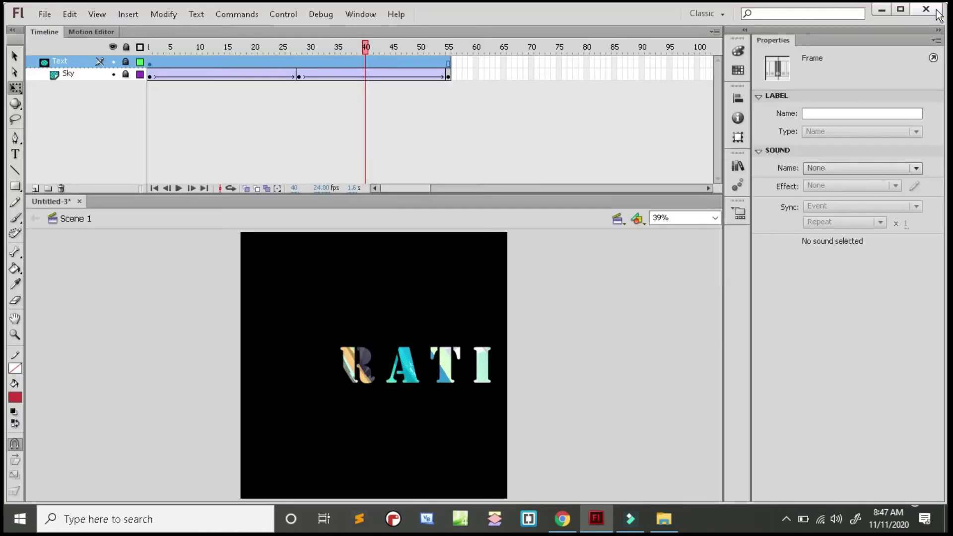